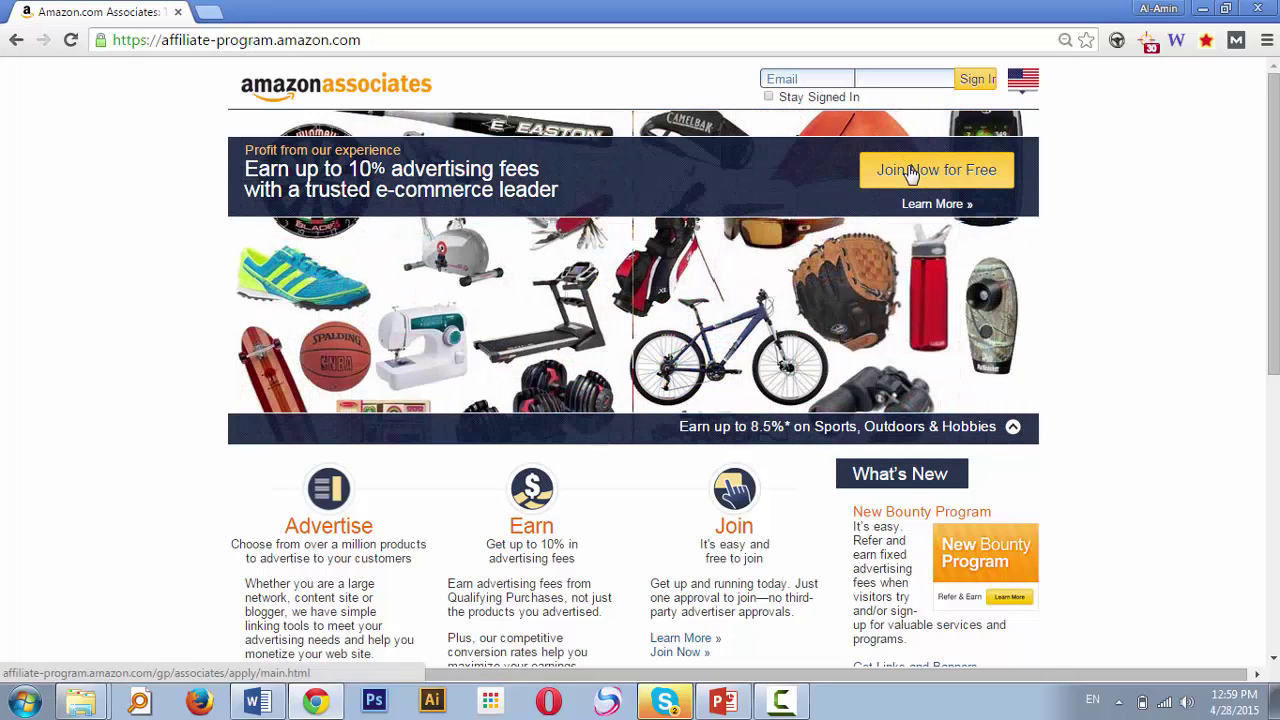
Join Amazon Associates for free as a new customer and enter the sign-up e-mail address
left_click(910, 173)
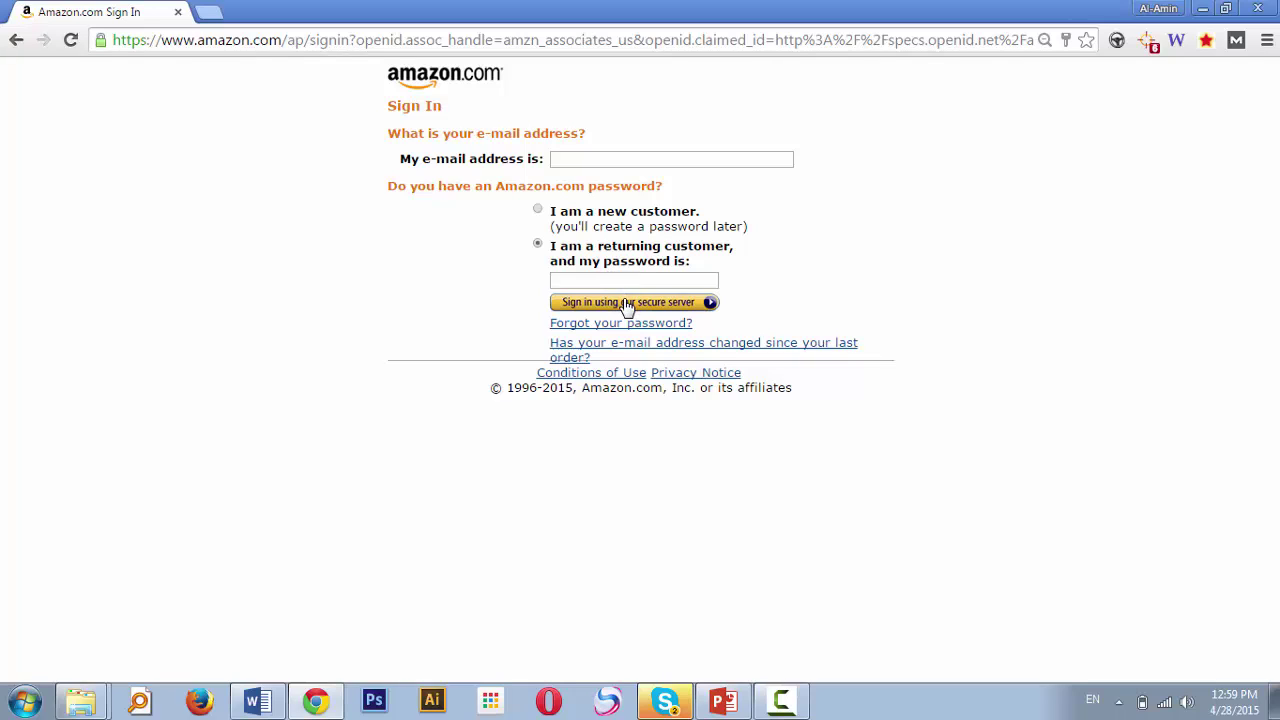
left_click(538, 213)
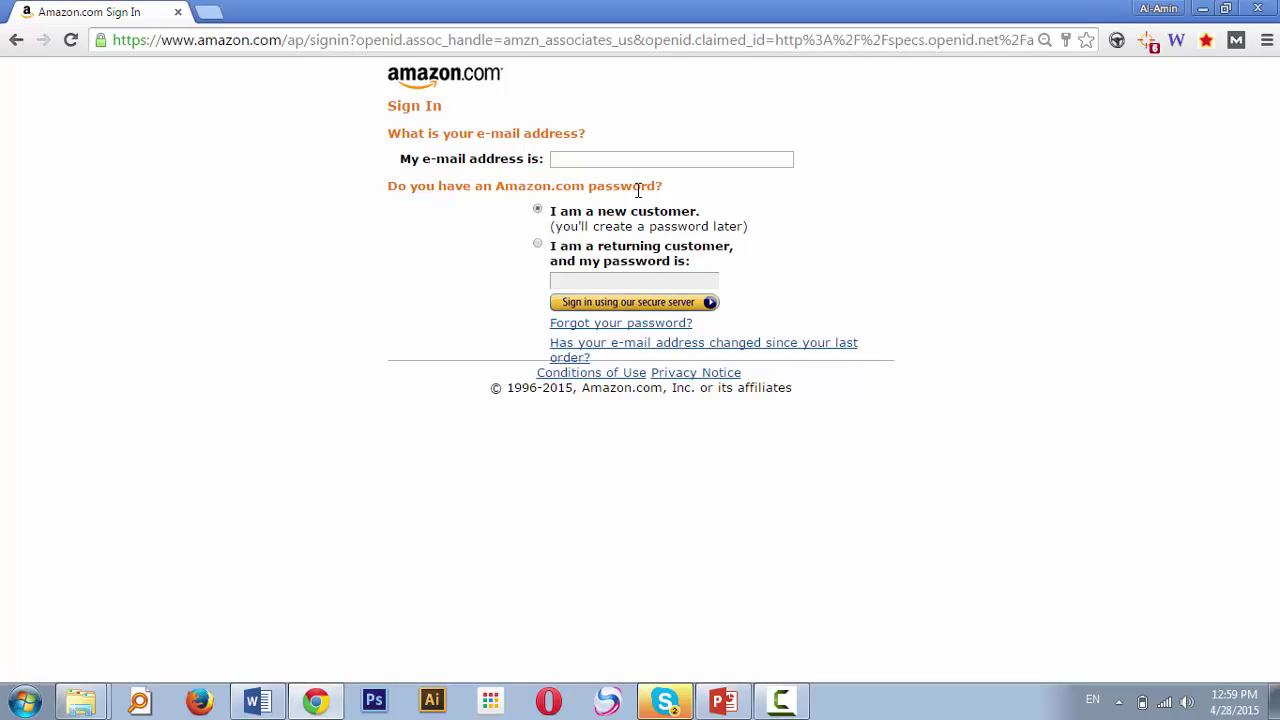
left_click(616, 161)
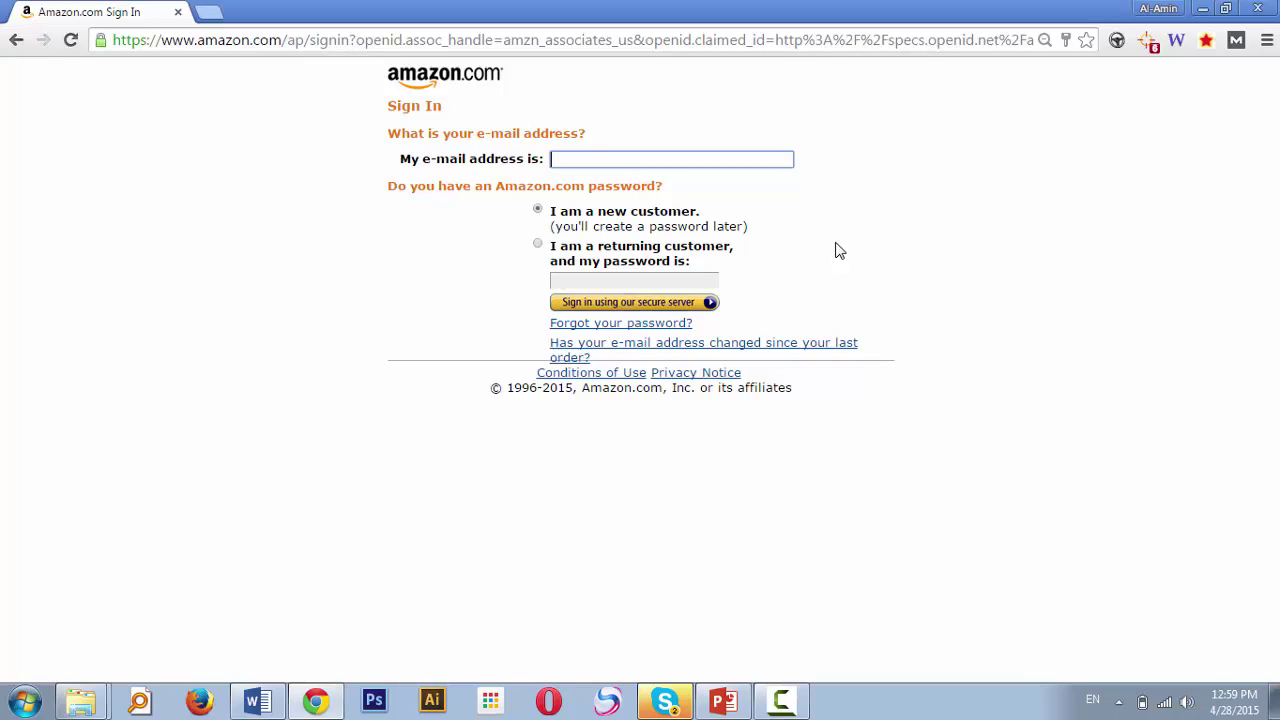
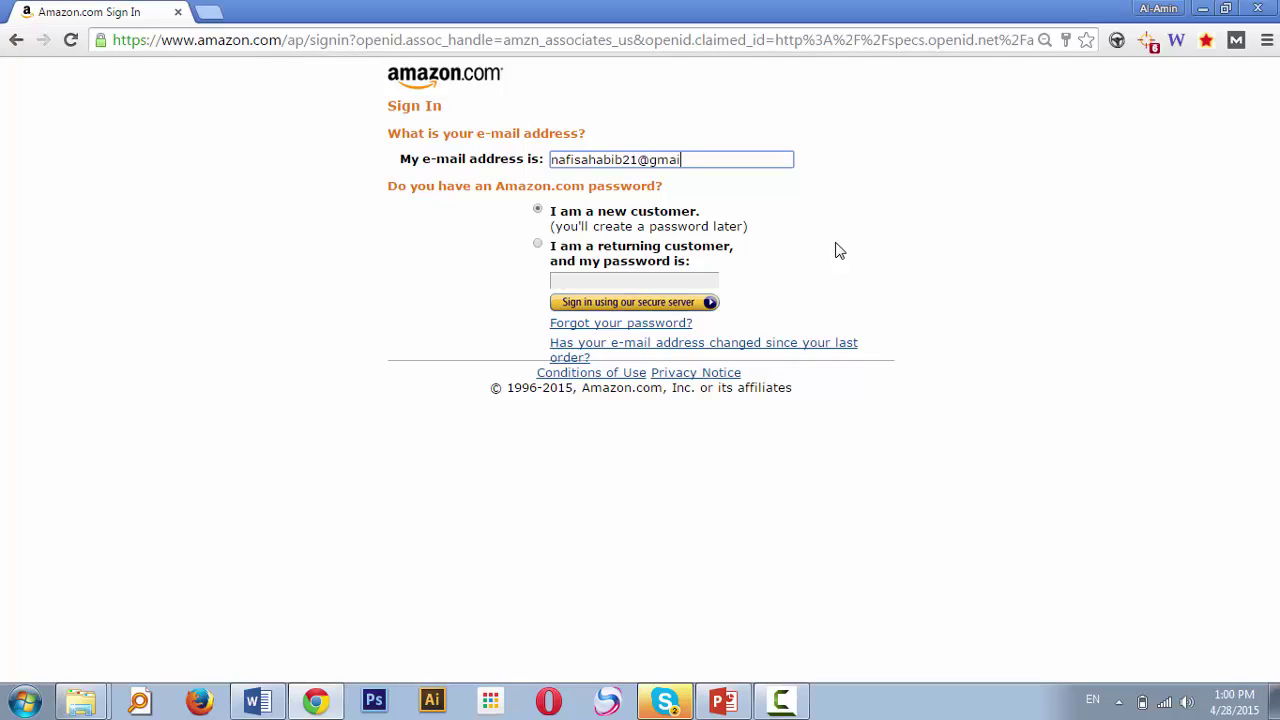
Register the Amazon account with the customer's full name, re-entered e-mail and a chosen password
left_click(637, 308)
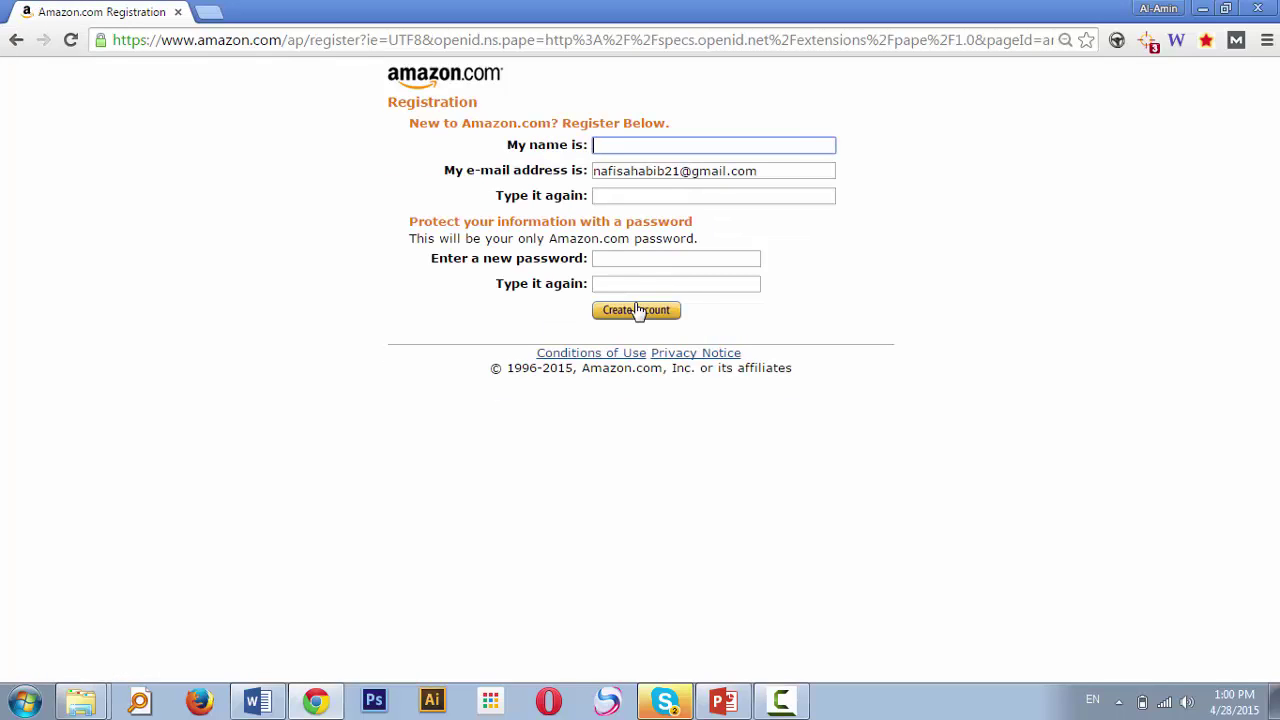
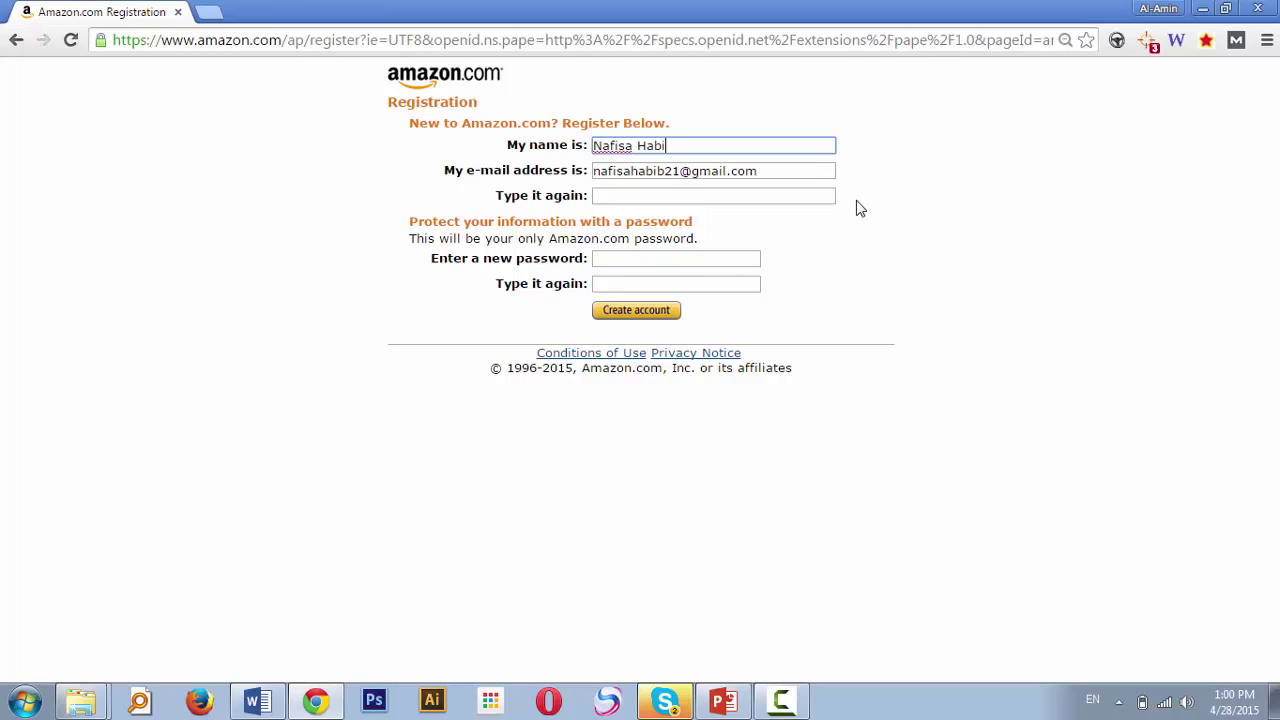
key("Tab")
key("Tab")
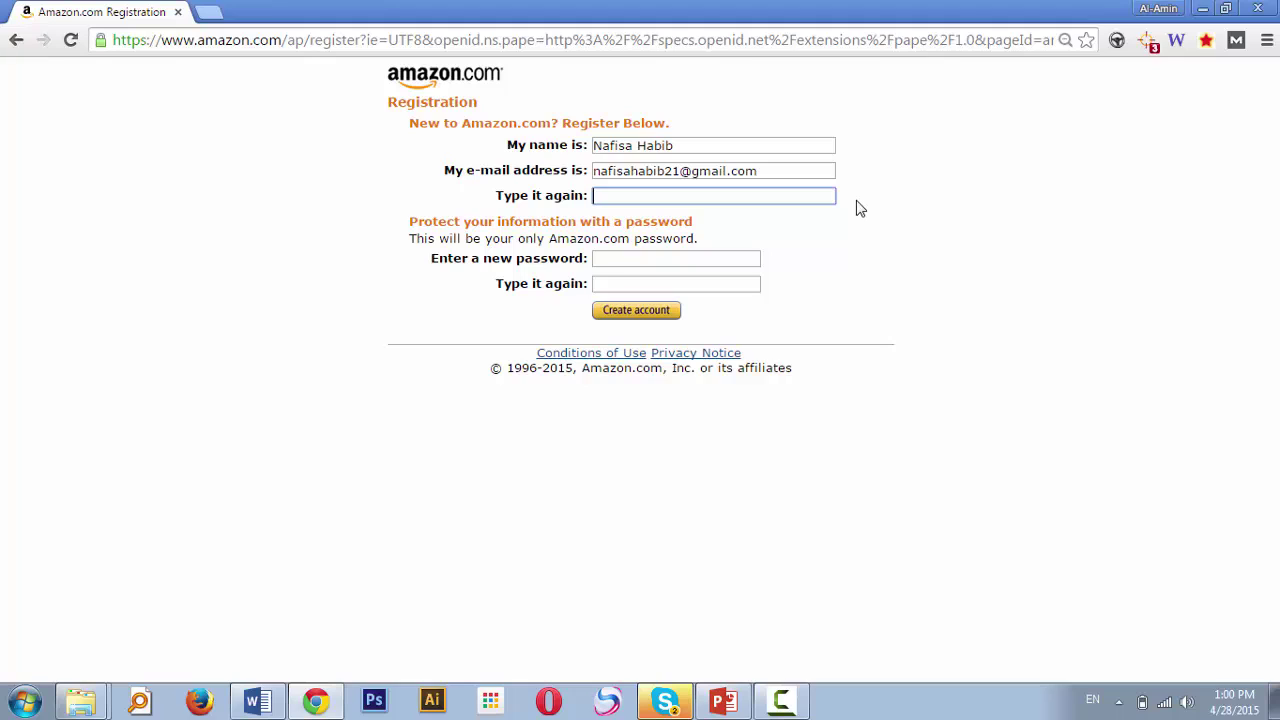
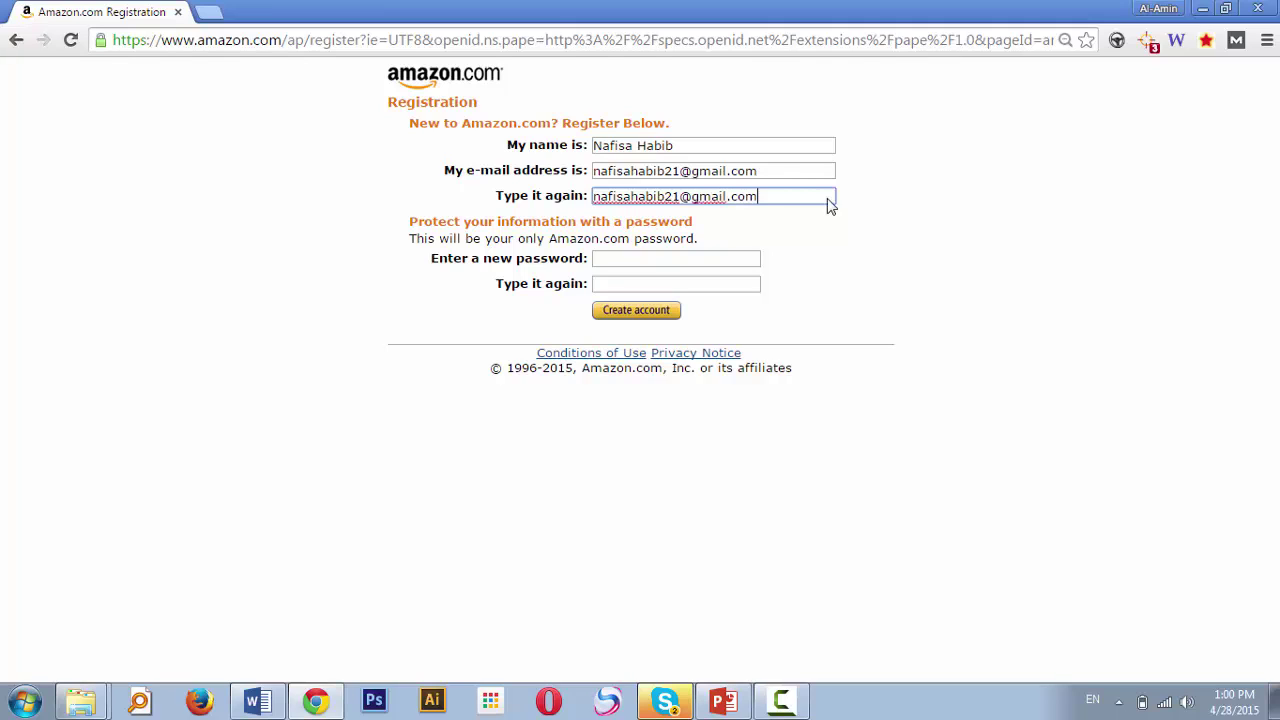
left_click(644, 260)
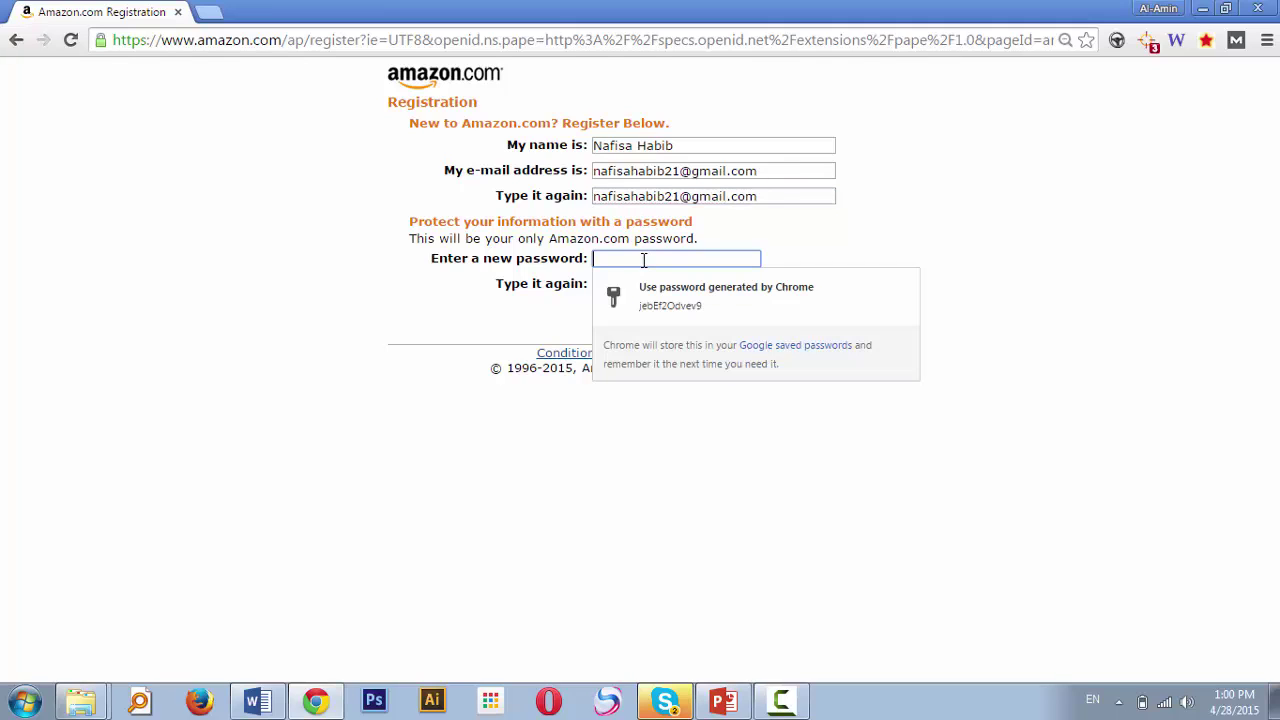
left_click(849, 249)
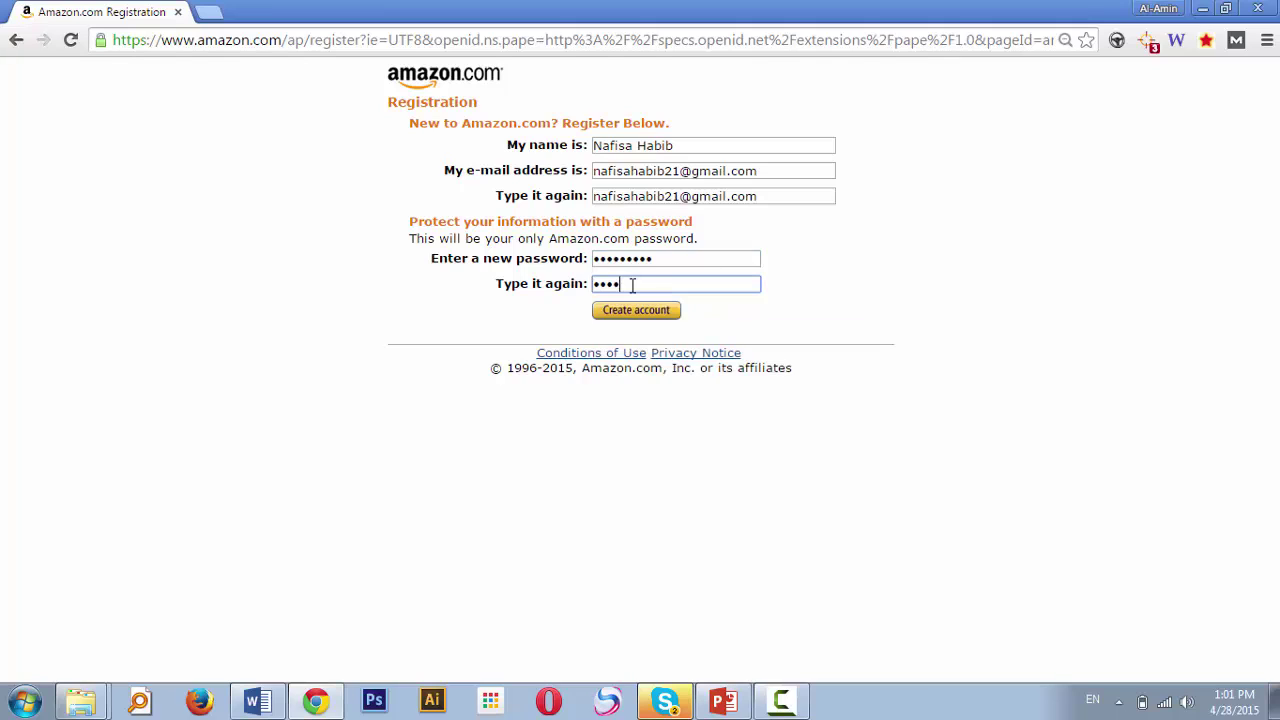
type("•••••")
left_click(640, 314)
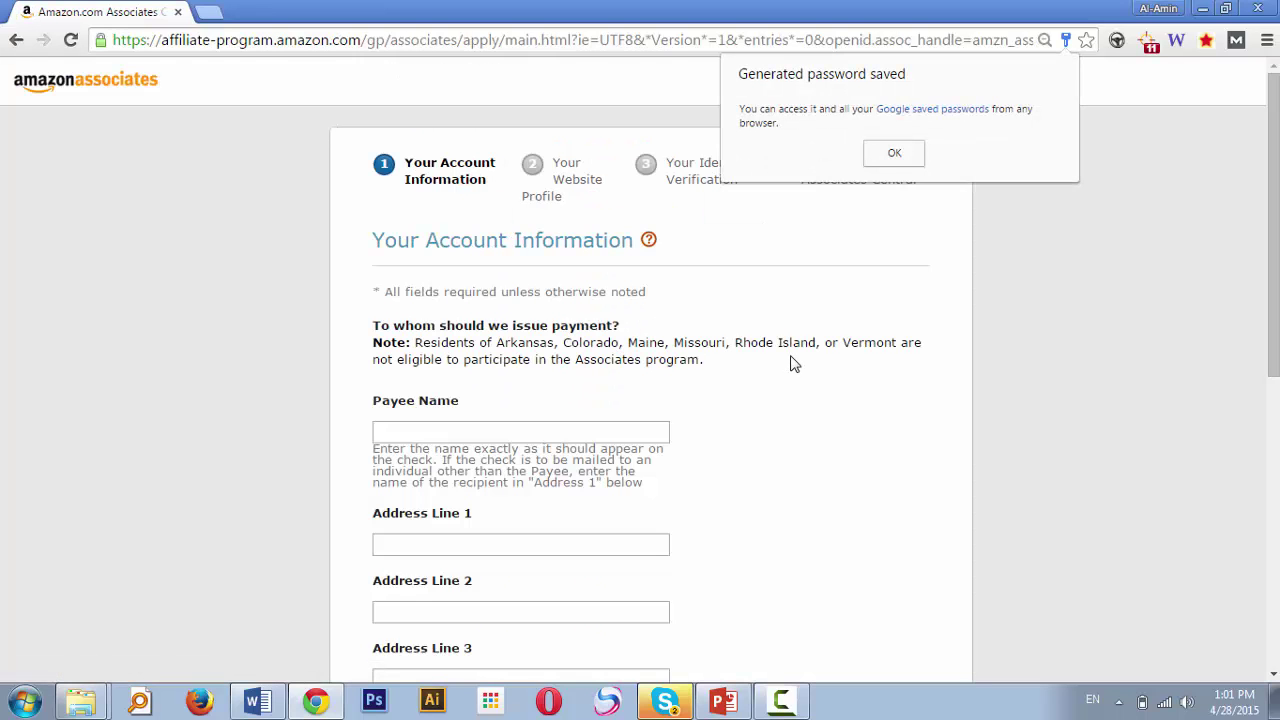
Enter the payee's full name in Payee Name and move on to the address lines
left_click_drag(1277, 148, 1275, 192)
left_click(477, 360)
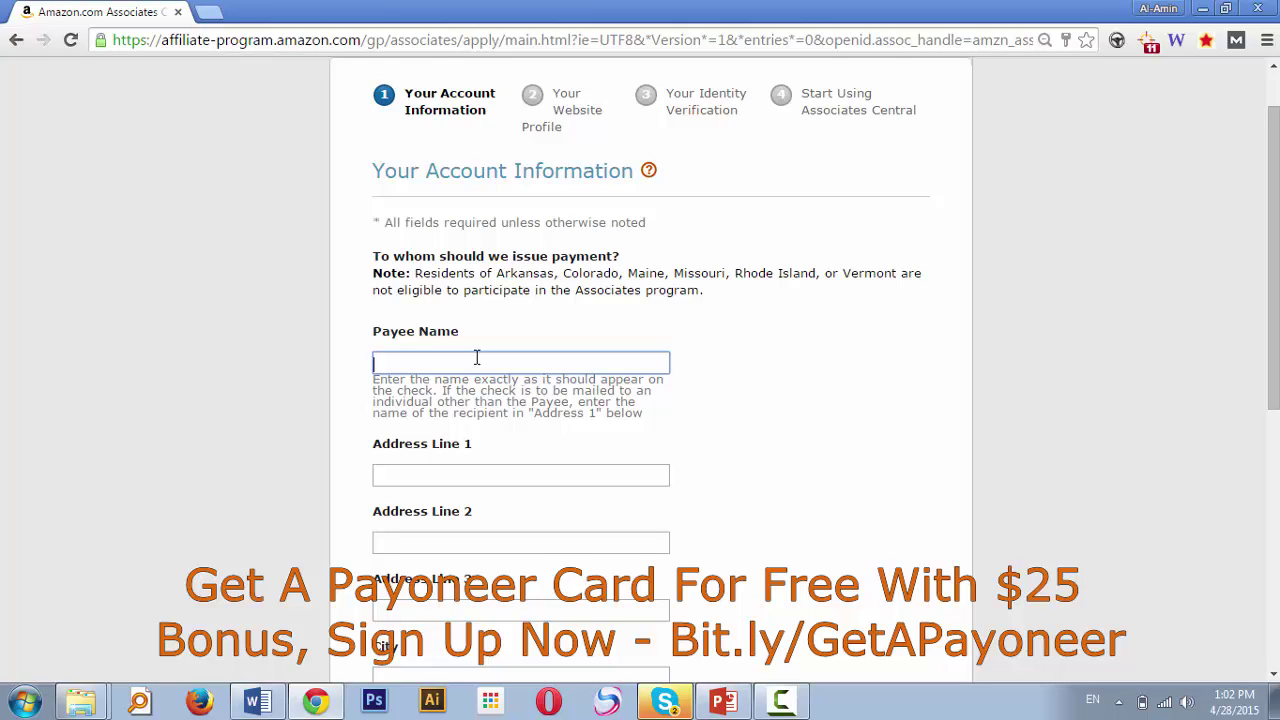
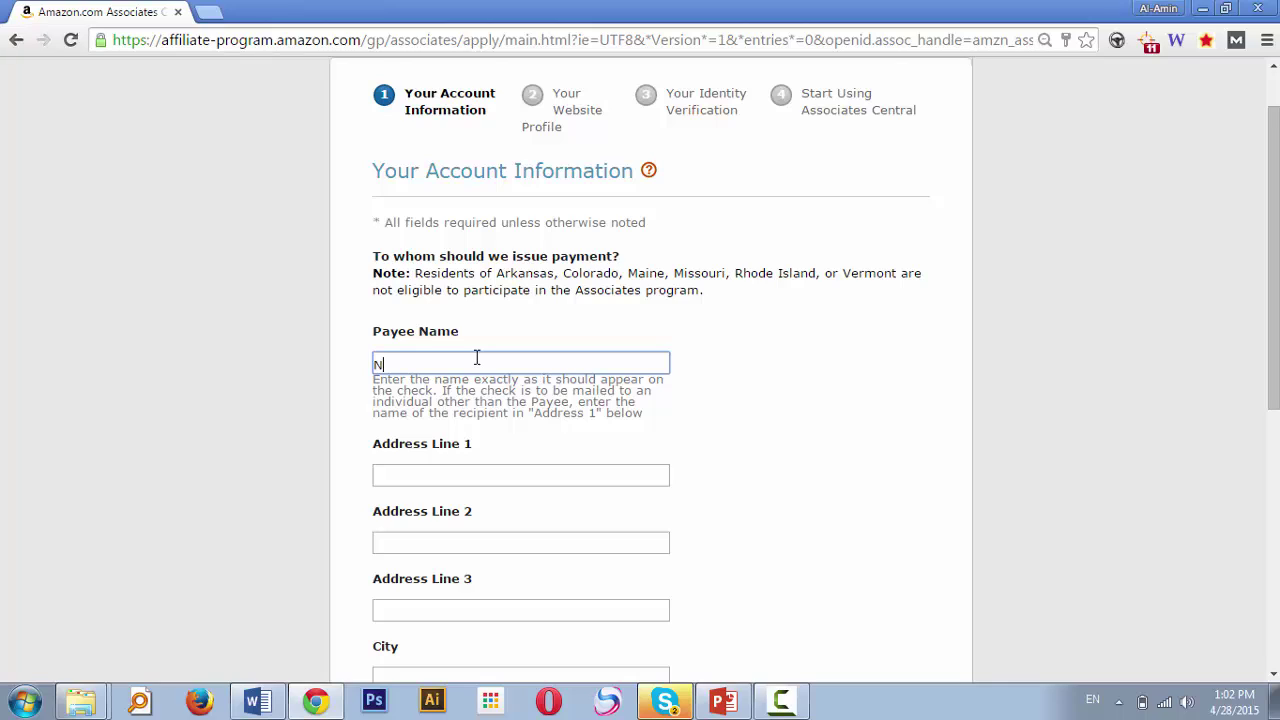
left_click(484, 469)
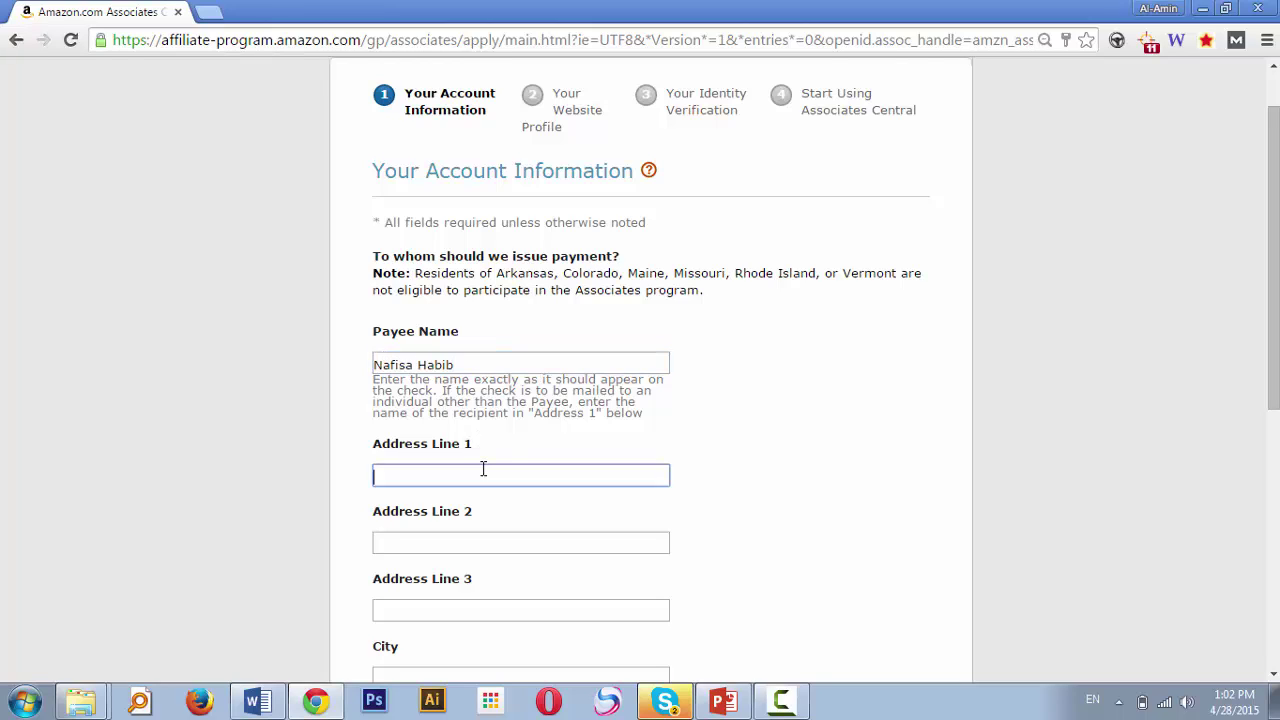
left_click_drag(1274, 250, 1274, 342)
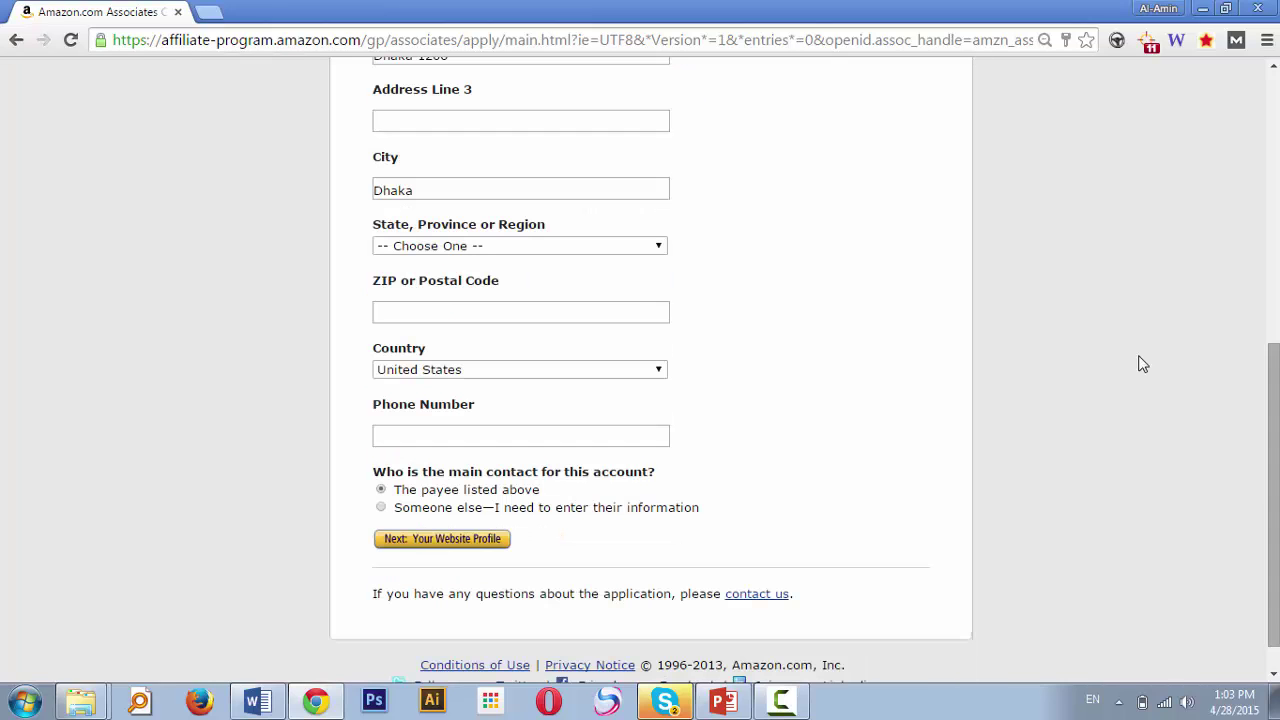
Choose Bangladesh as the country in the address section
left_click(450, 370)
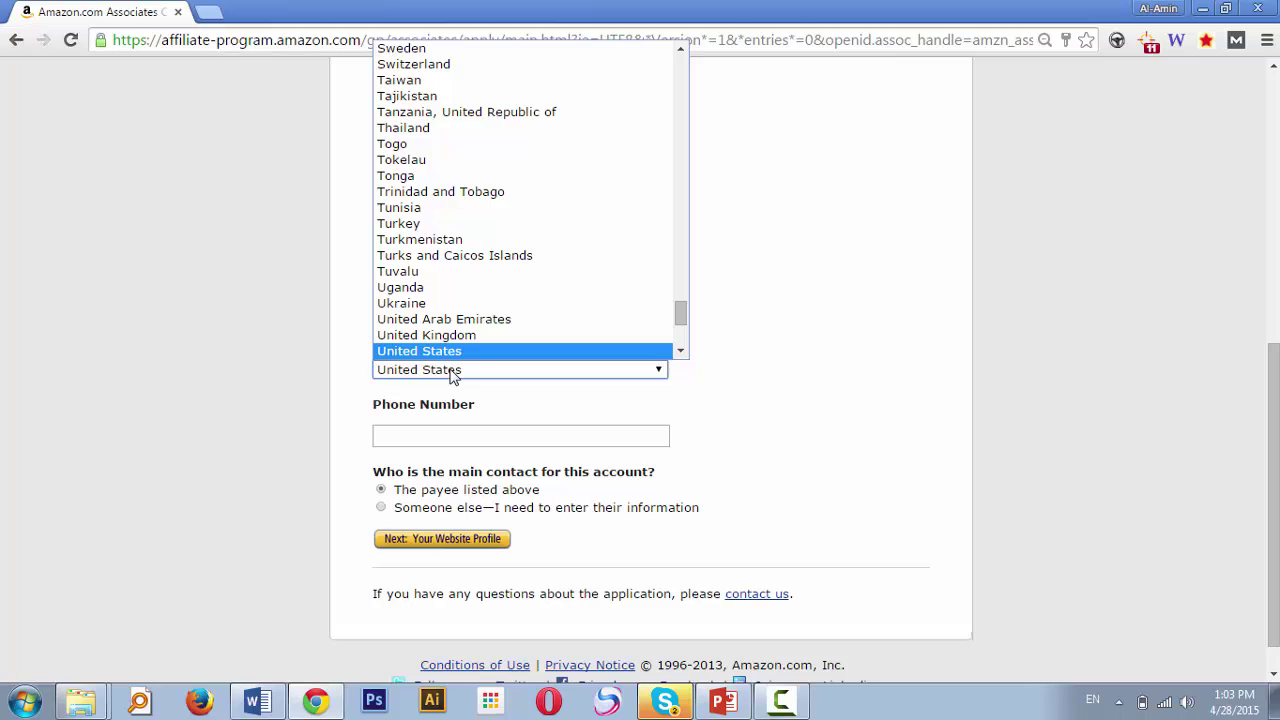
key("b")
key("b")
key("b")
key("Return")
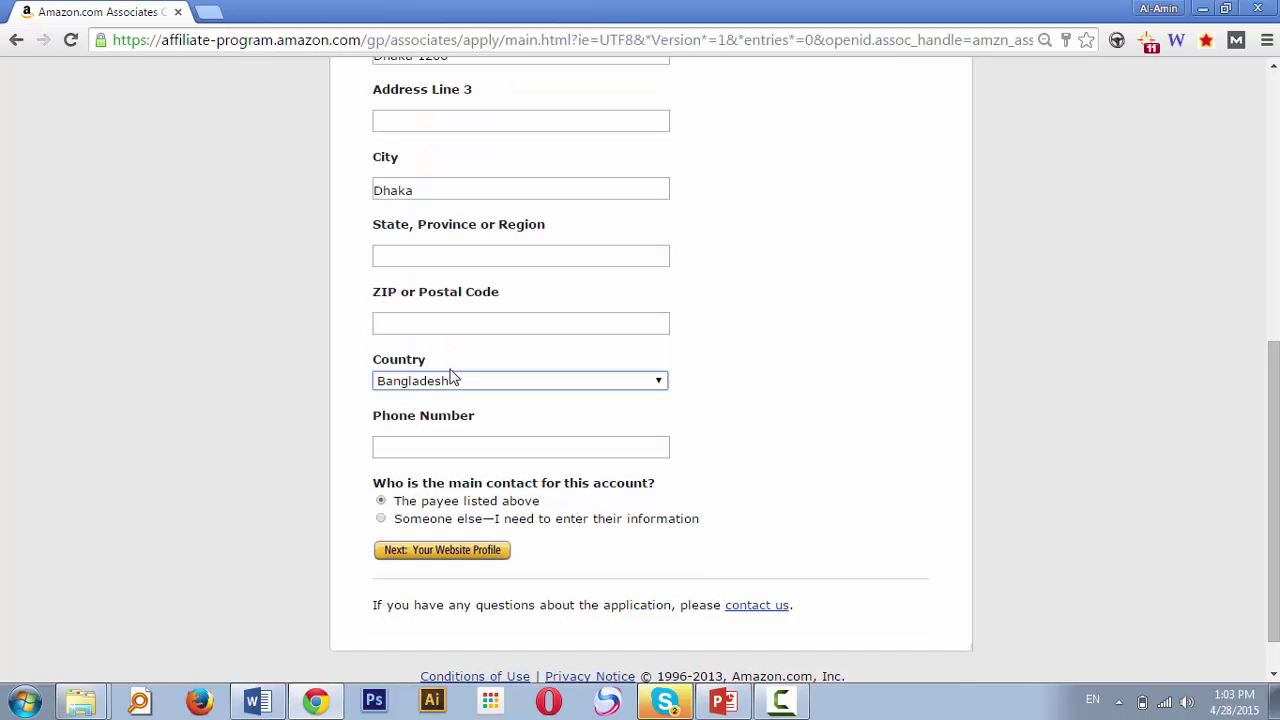
left_click(886, 386)
Set the state or region to Dhaka and the postal code to 1206
left_click(549, 188)
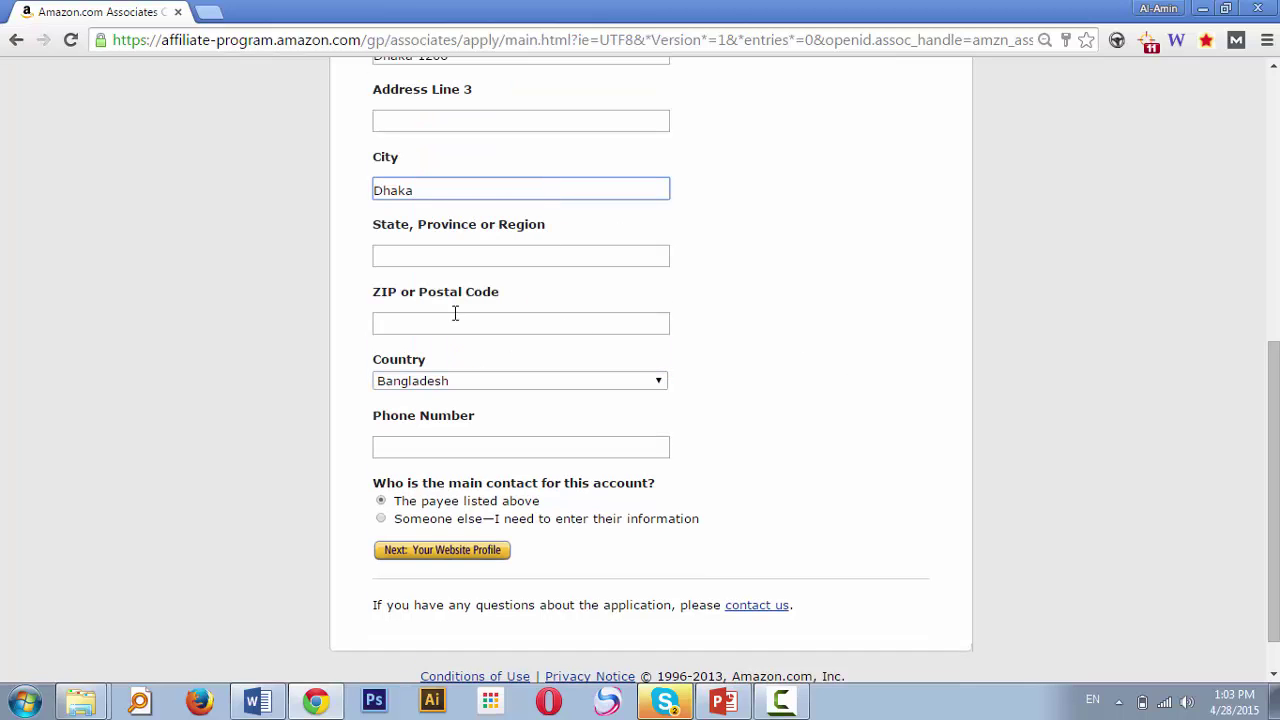
left_click(435, 256)
left_click(435, 256)
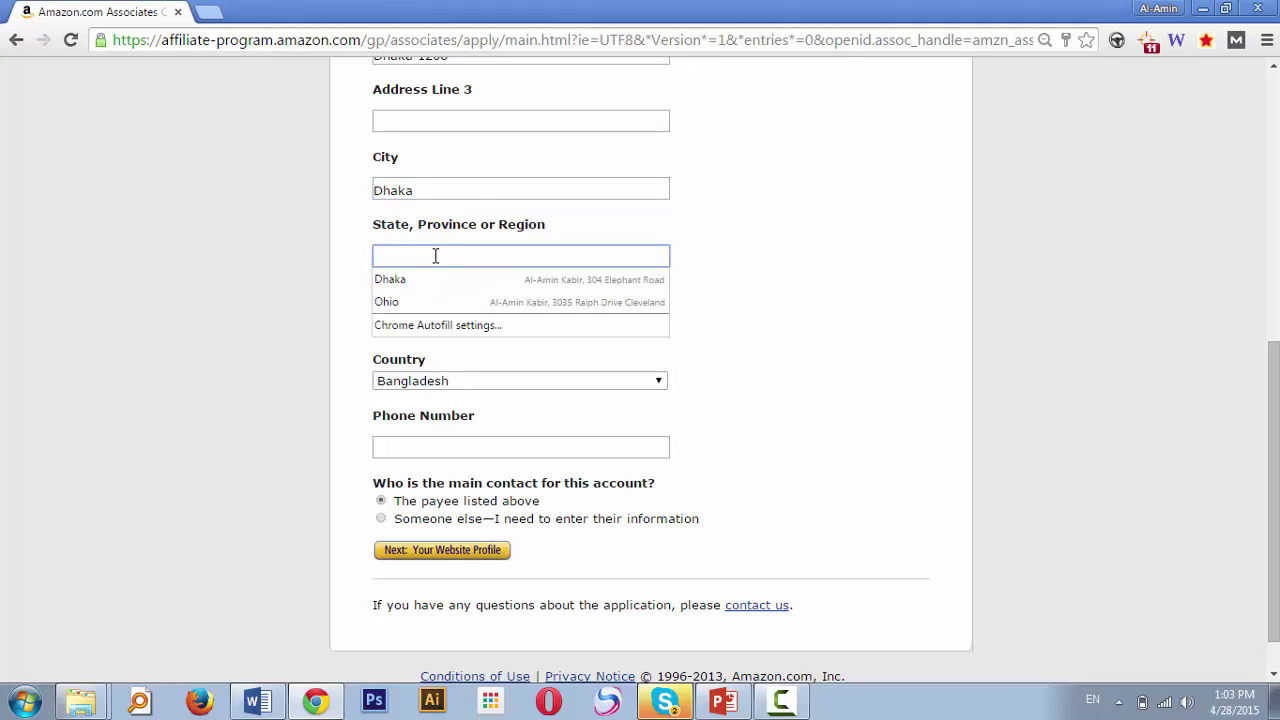
left_click(477, 208)
left_click(449, 253)
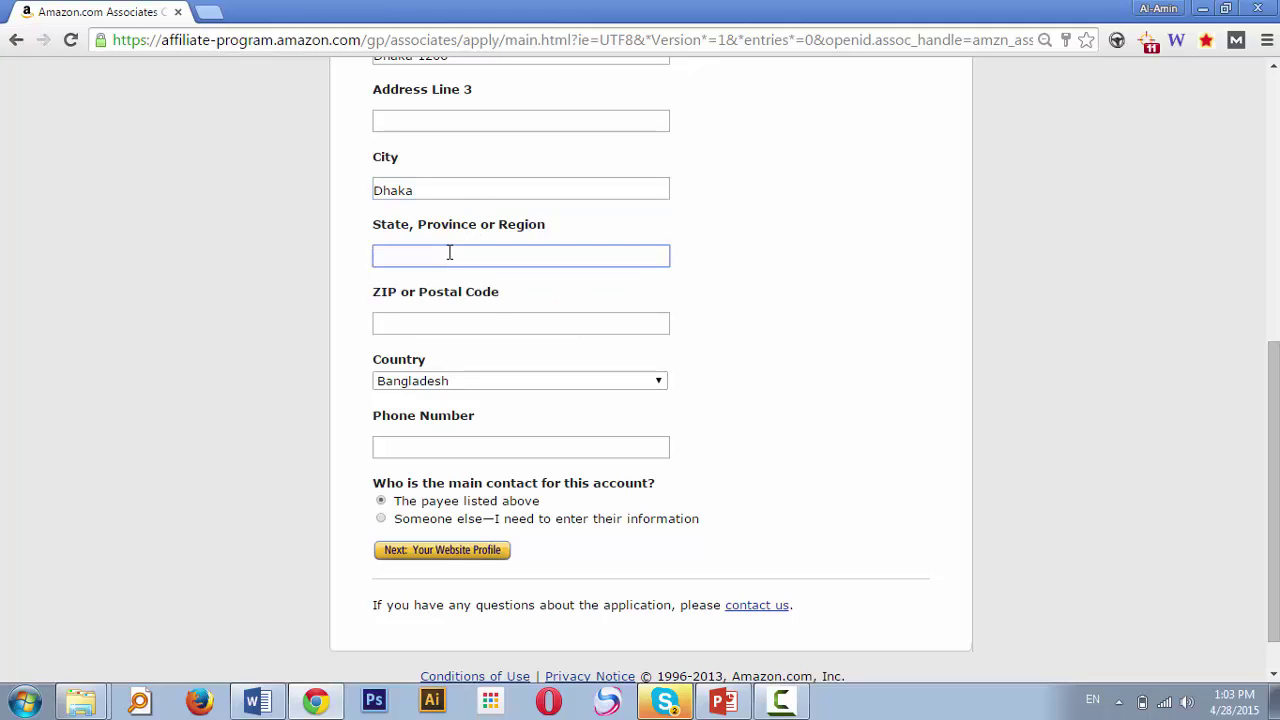
type("Dhaka")
key("Tab")
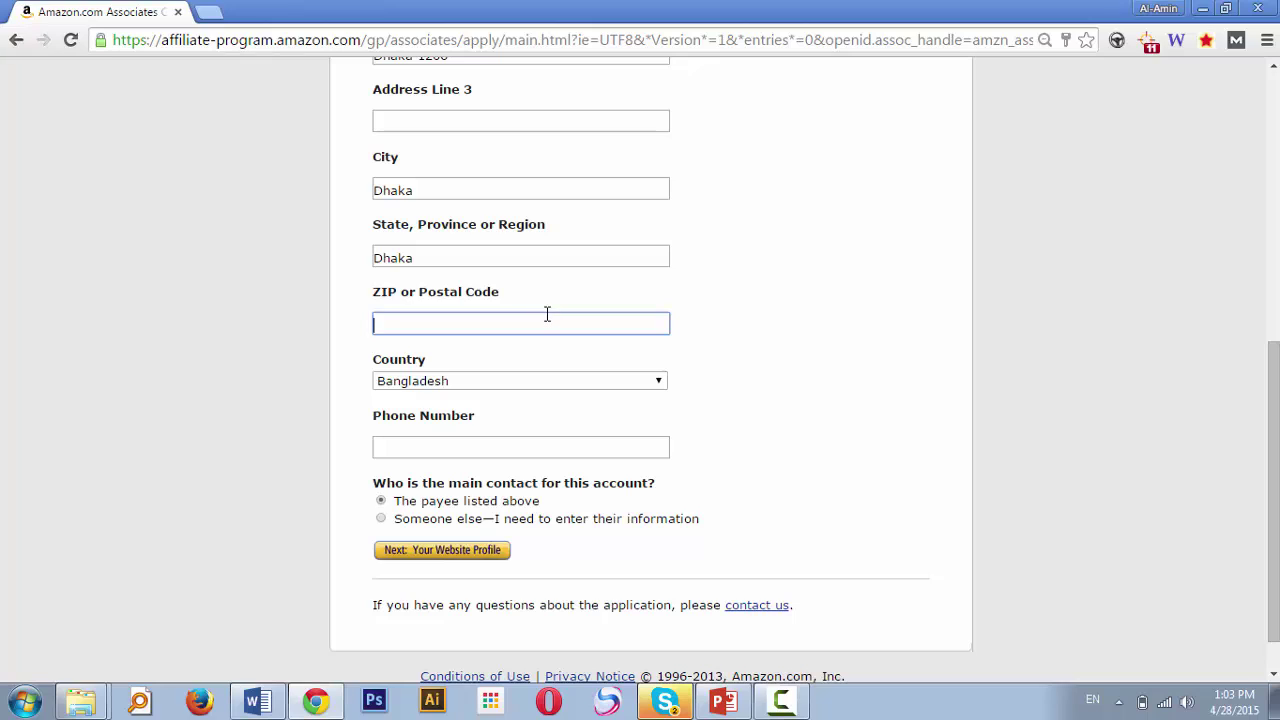
type("120")
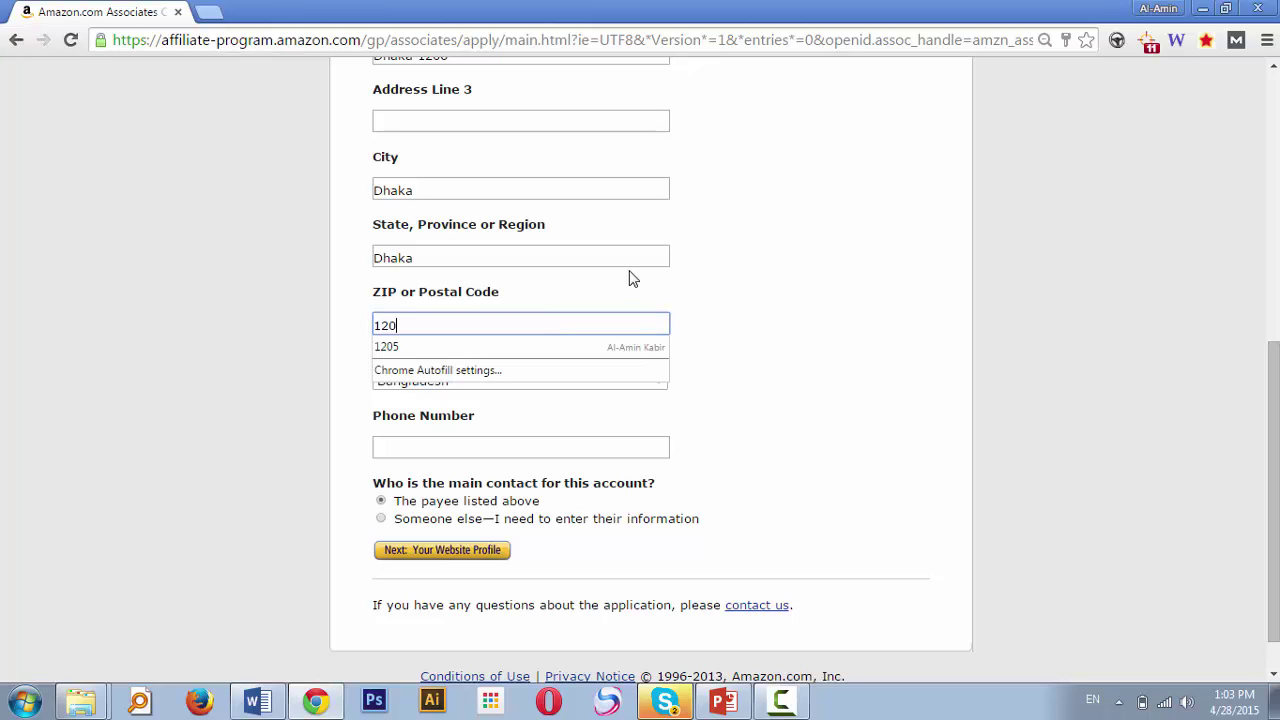
type("6")
left_click(790, 330)
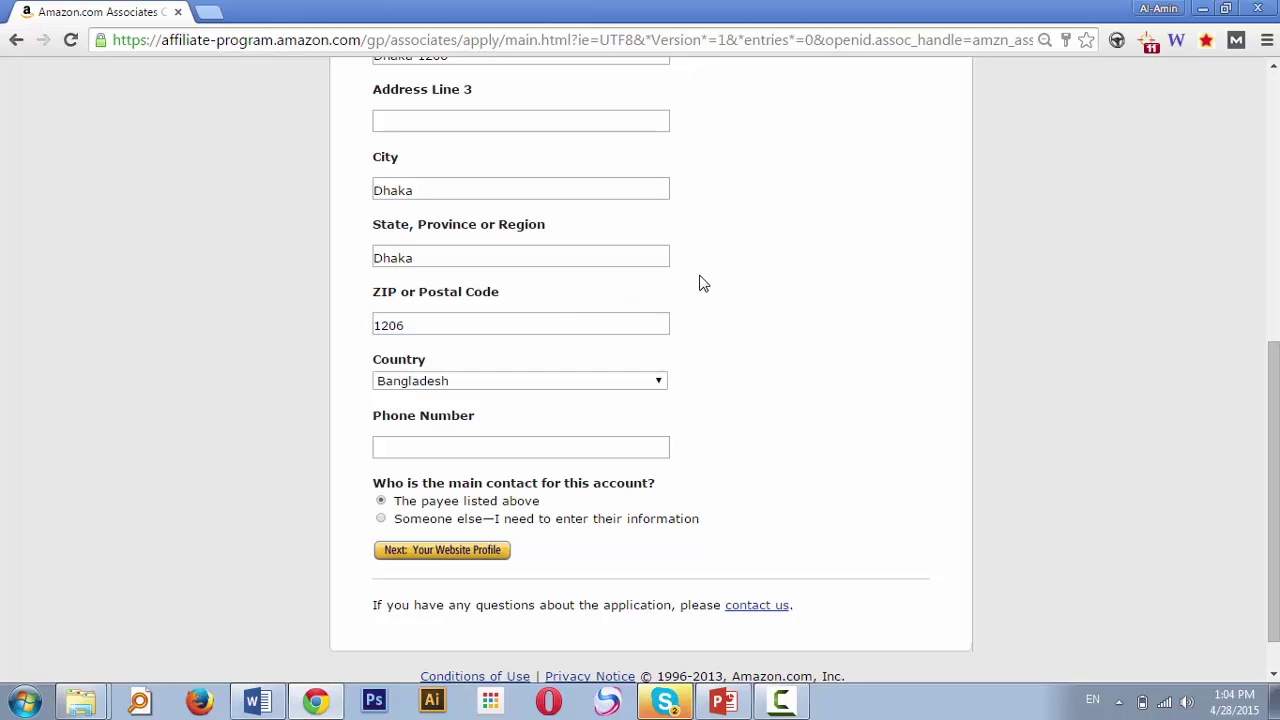
Paste the payee's phone number into the Phone Number field
left_click(551, 441)
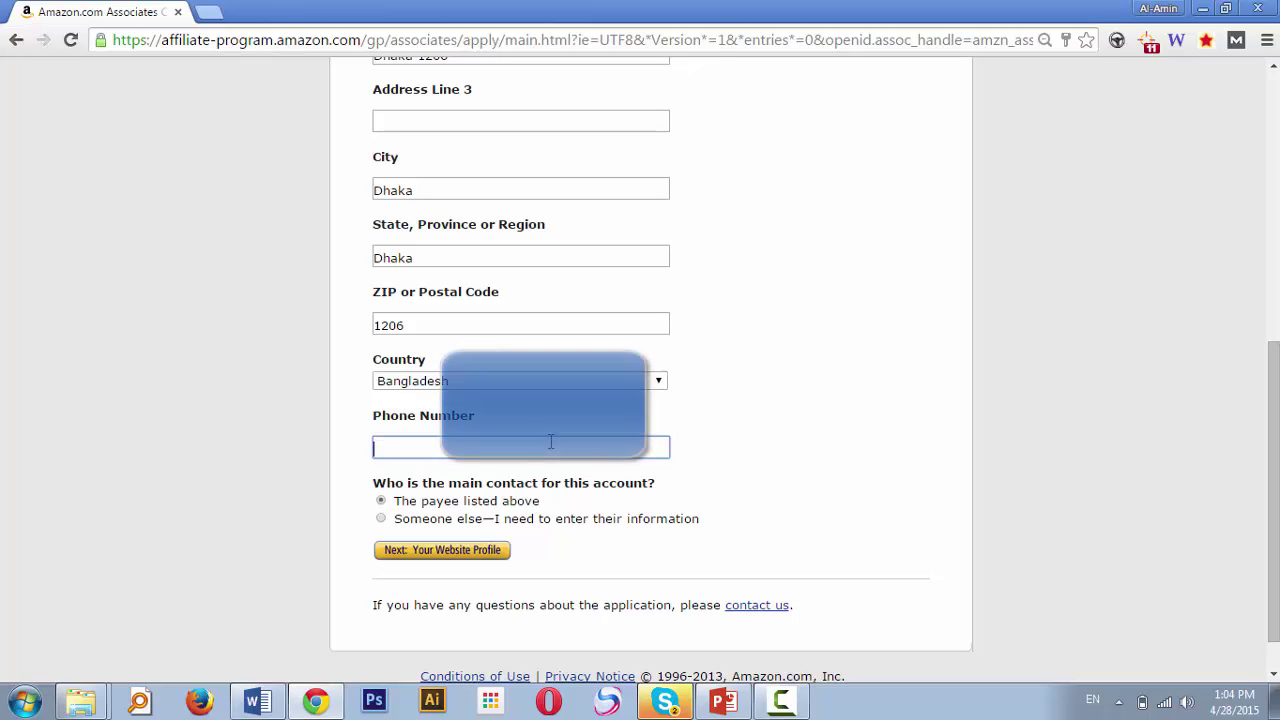
key("ctrl+v")
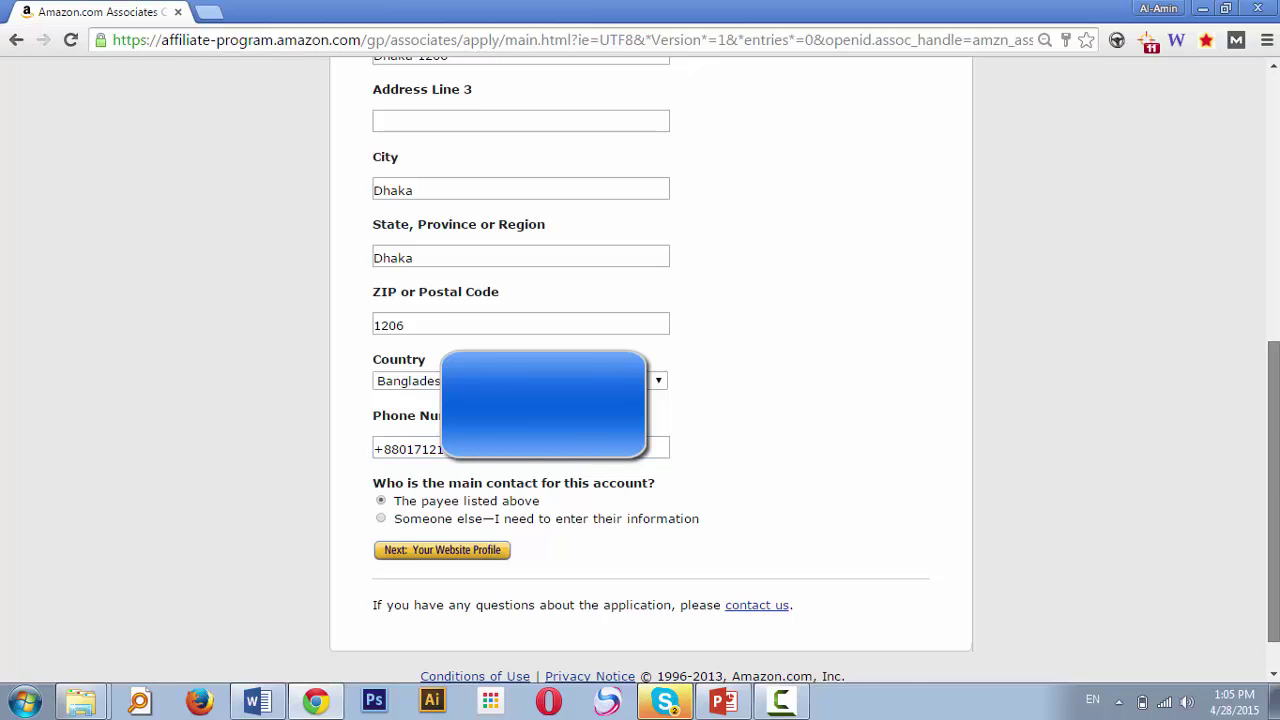
scroll(1020, 543, "down", 1)
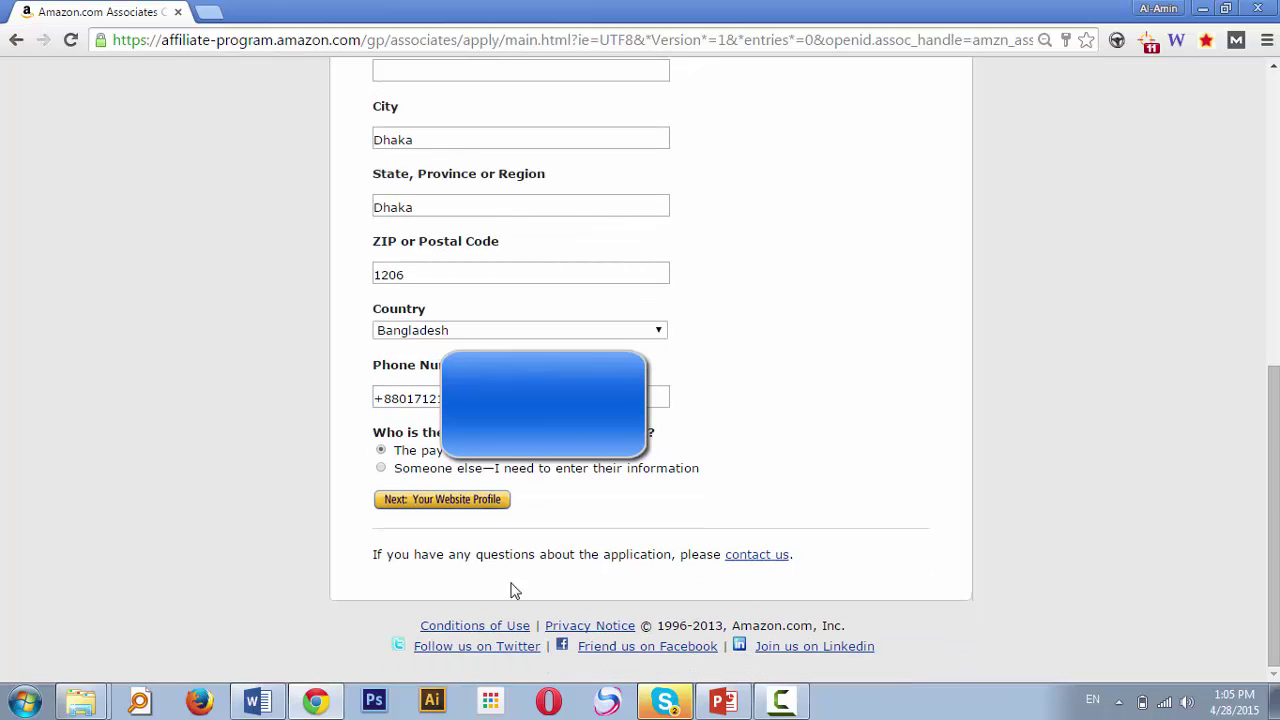
Proceed to Next: Your Website Profile and look over the empty website name, URL and description fields
left_click(452, 508)
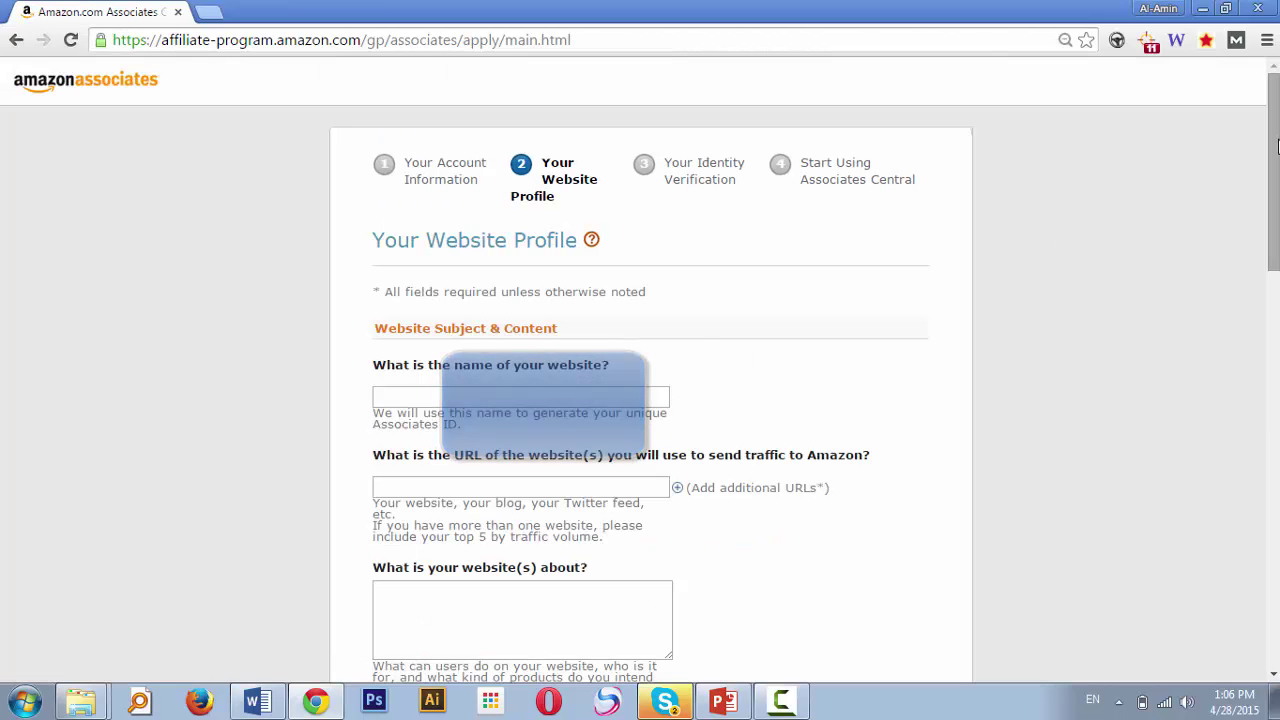
scroll(1201, 291, "down", 5)
scroll(650, 370, "down", 1)
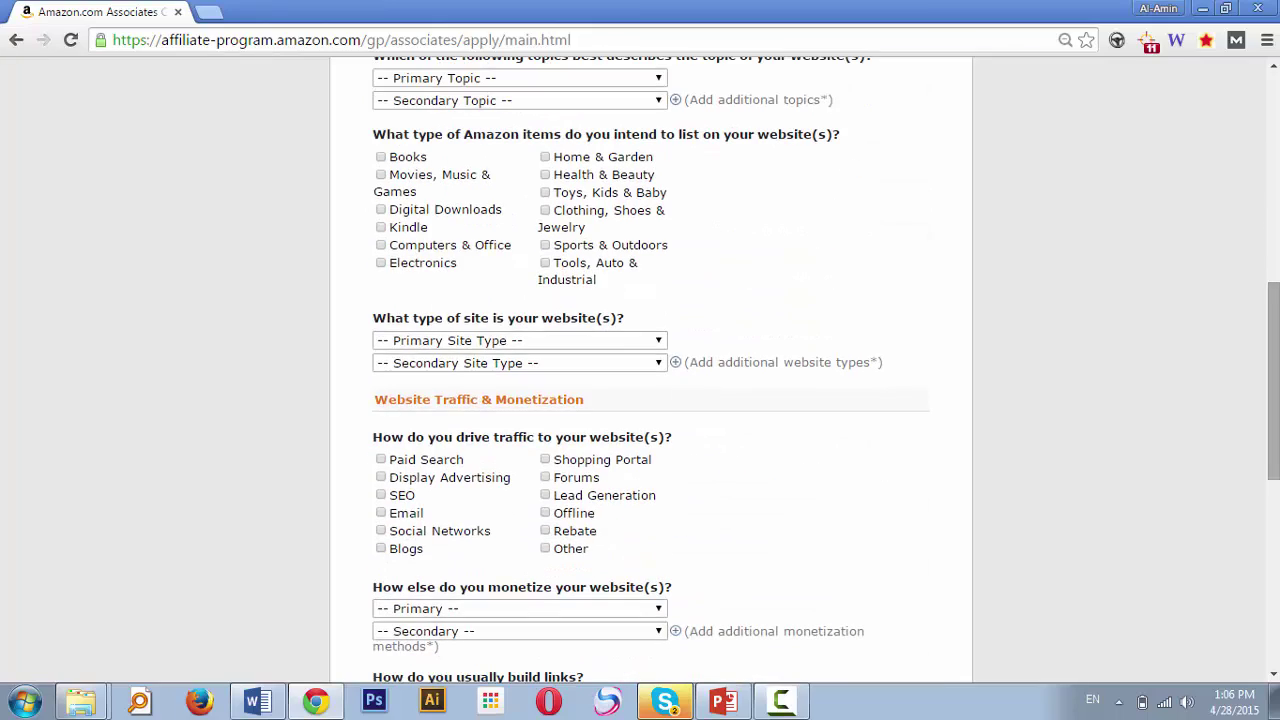
scroll(650, 370, "down", 4)
scroll(650, 370, "down", 1)
scroll(650, 370, "up", 5)
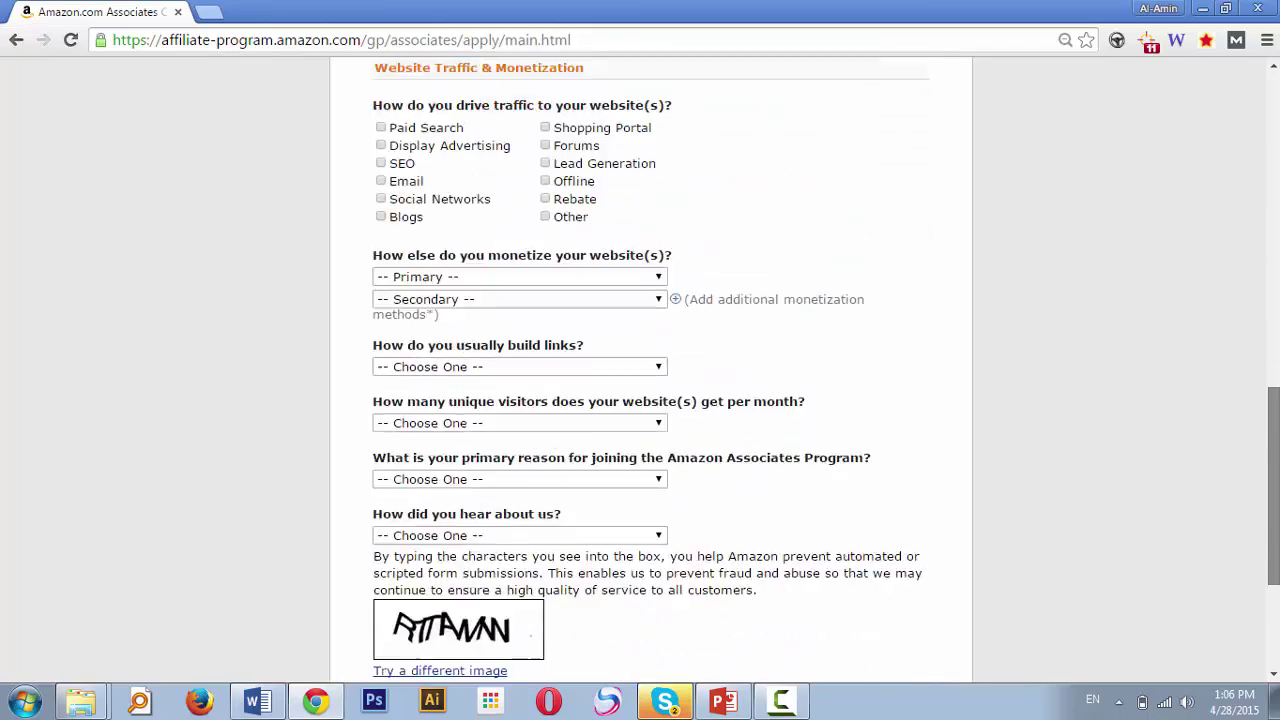
left_click_drag(1273, 328, 1271, 94)
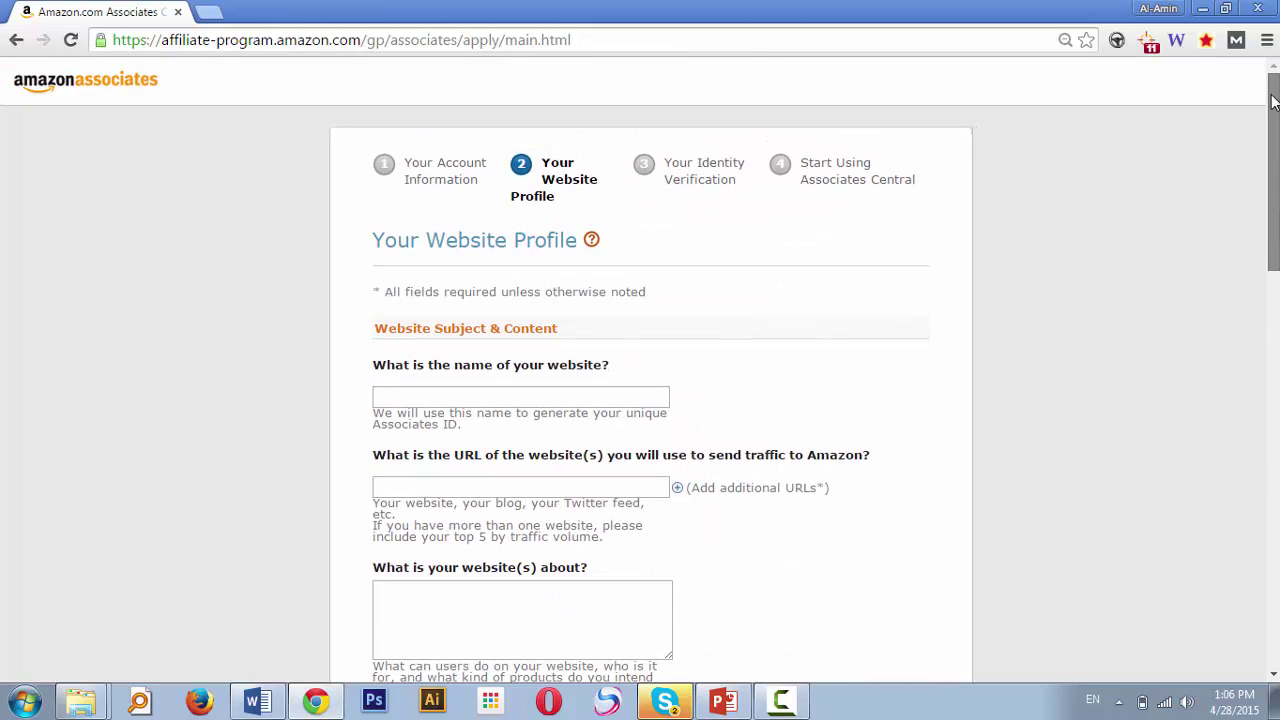
left_click_drag(1271, 94, 1238, 121)
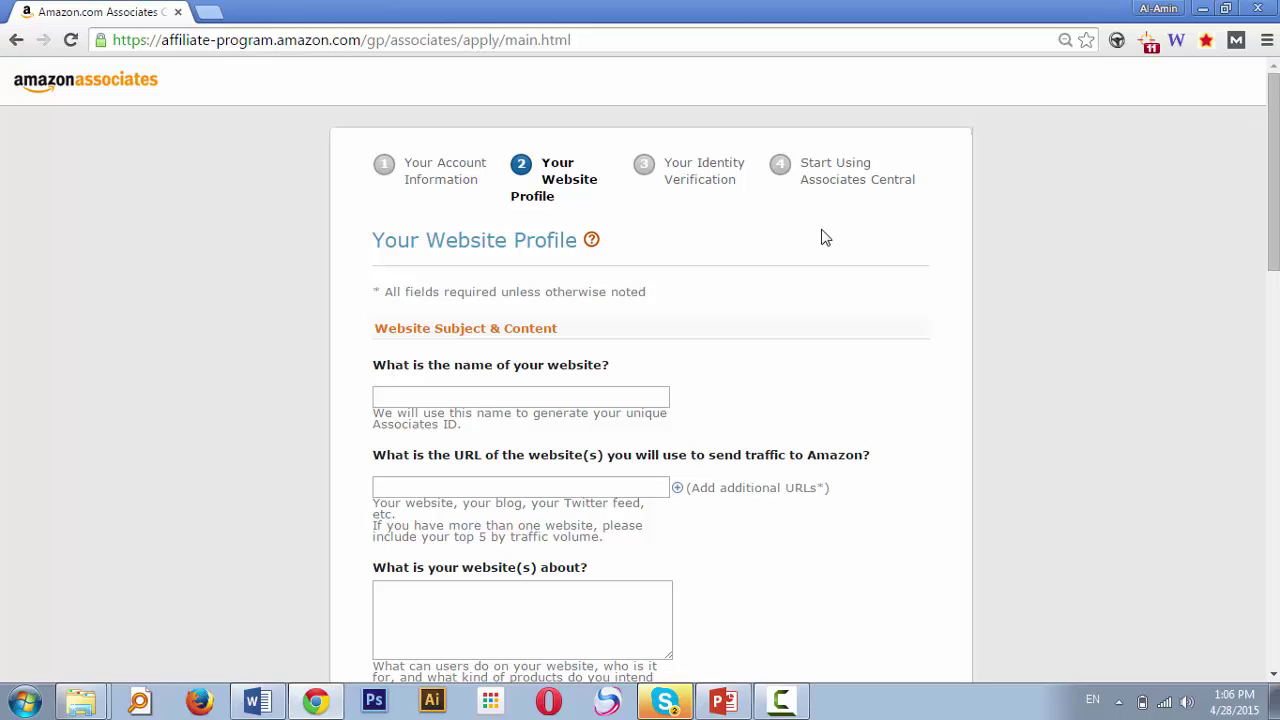
left_click(527, 397)
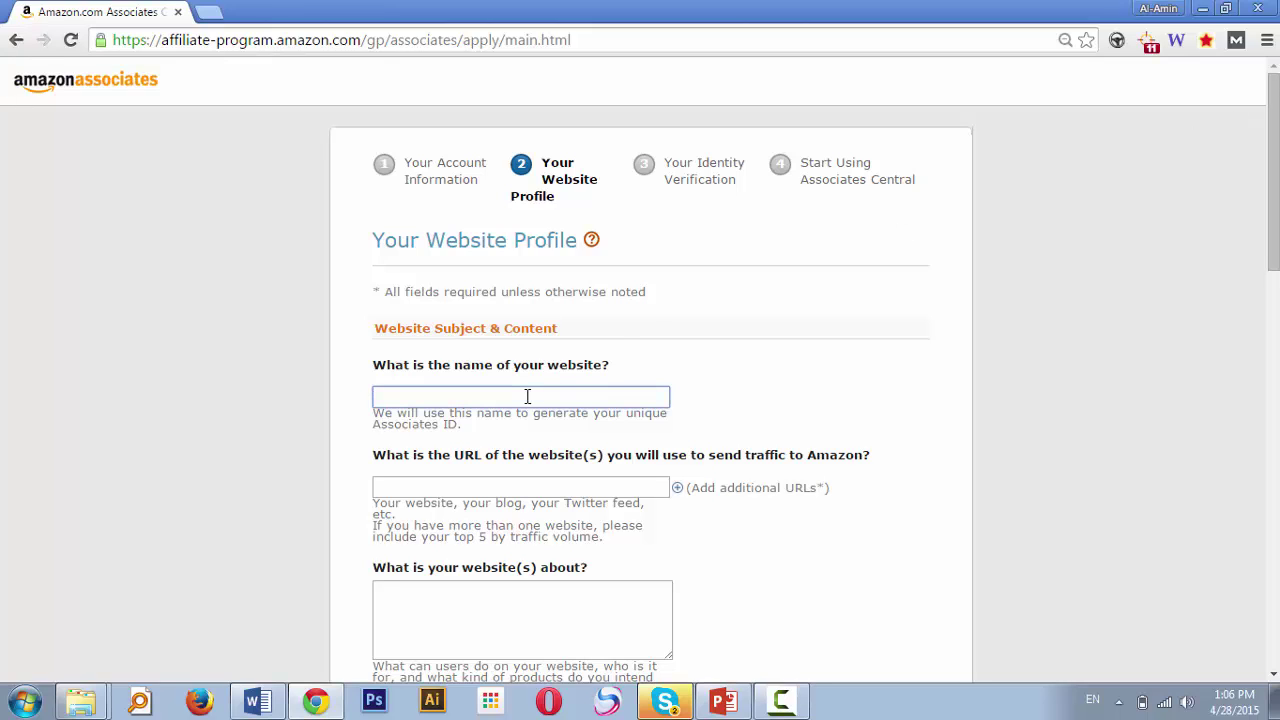
Enter the website name as MyOwnWayToTravel, with no spaces between the words
type("My Own Way To Travel")
key("Tab")
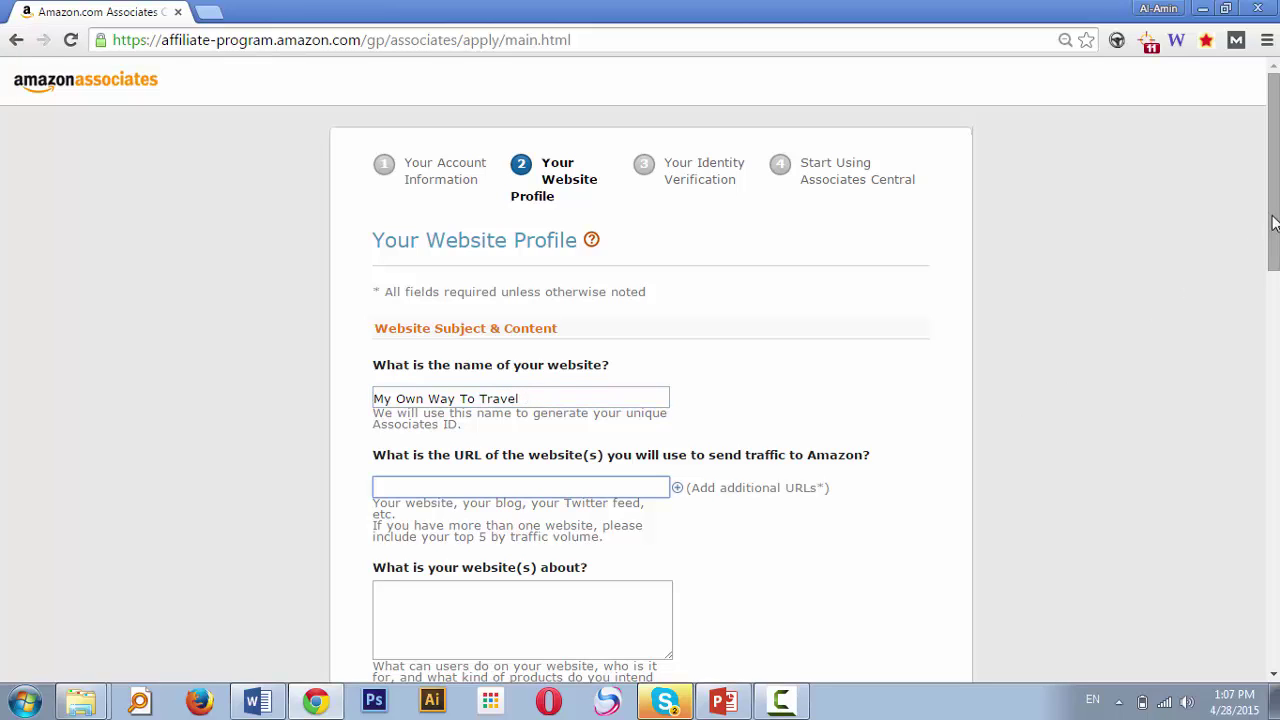
scroll(1273, 222, "down", 2)
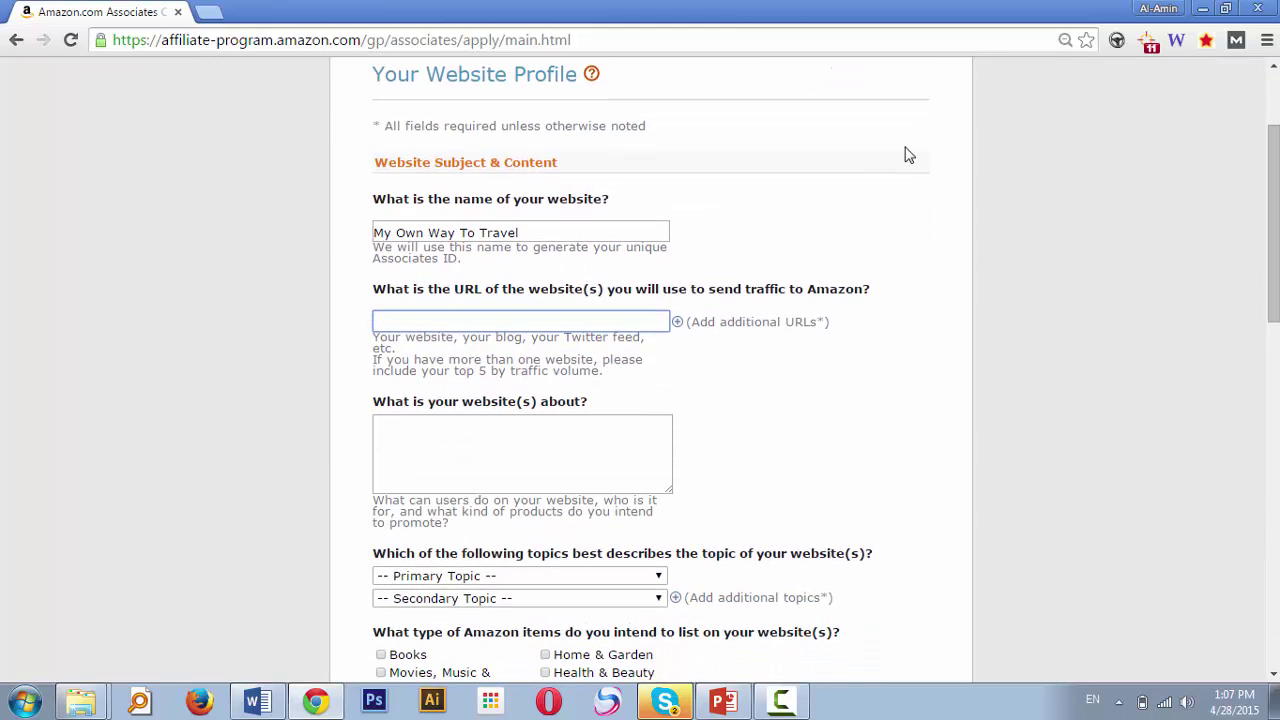
left_click(399, 232)
key("BackSpace")
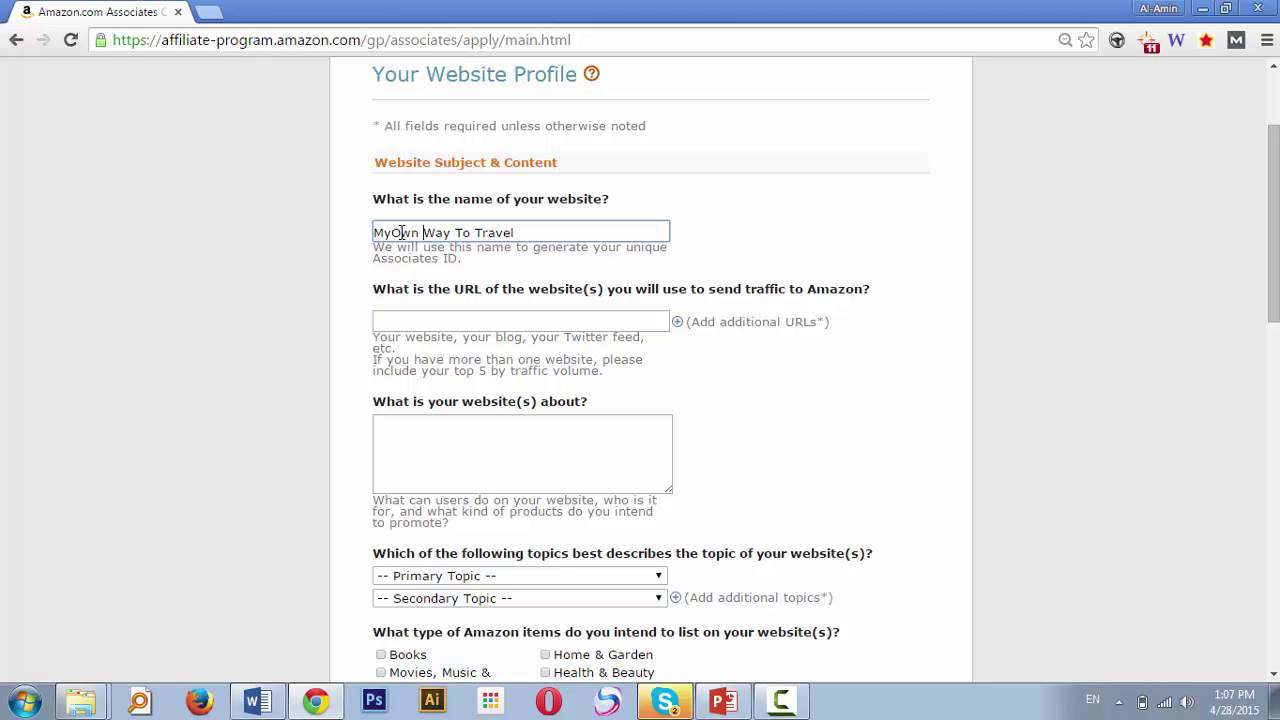
key("Right")
key("Right")
key("Right")
key("Delete")
key("Right")
key("Right")
key("Right")
key("Delete")
key("Right")
key("Right")
key("Right")
key("BackSpace")
left_click(510, 320)
type("ht")
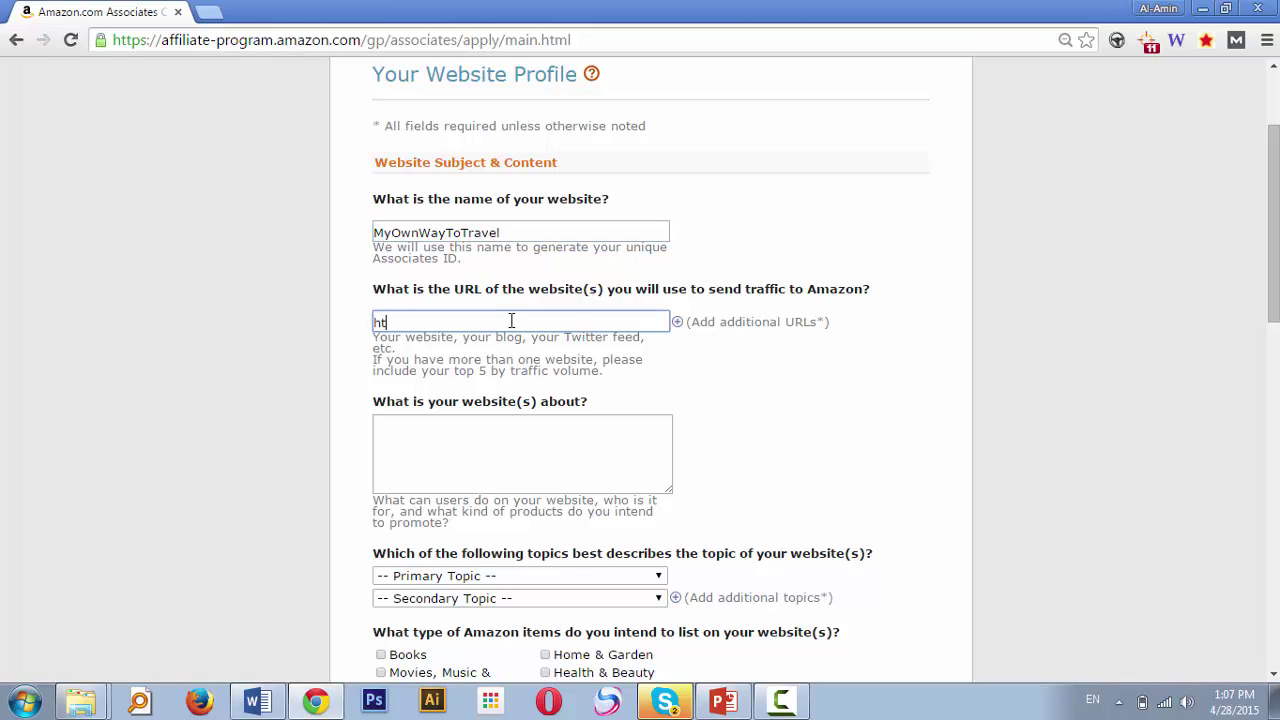
type("tp://myownwaytotravel.com")
left_click(786, 420)
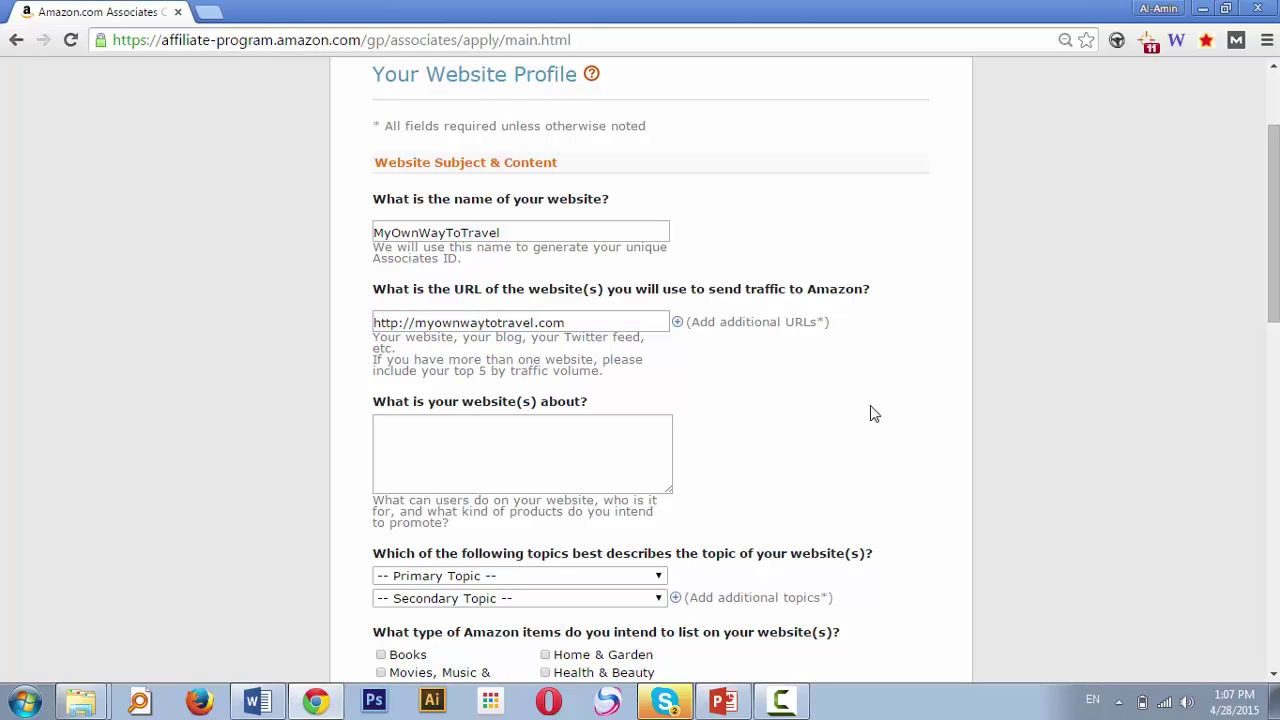
Describe the site as travel information, guidelines and resources, with regular reviews of travel products and gear
scroll(1273, 220, "down", 2)
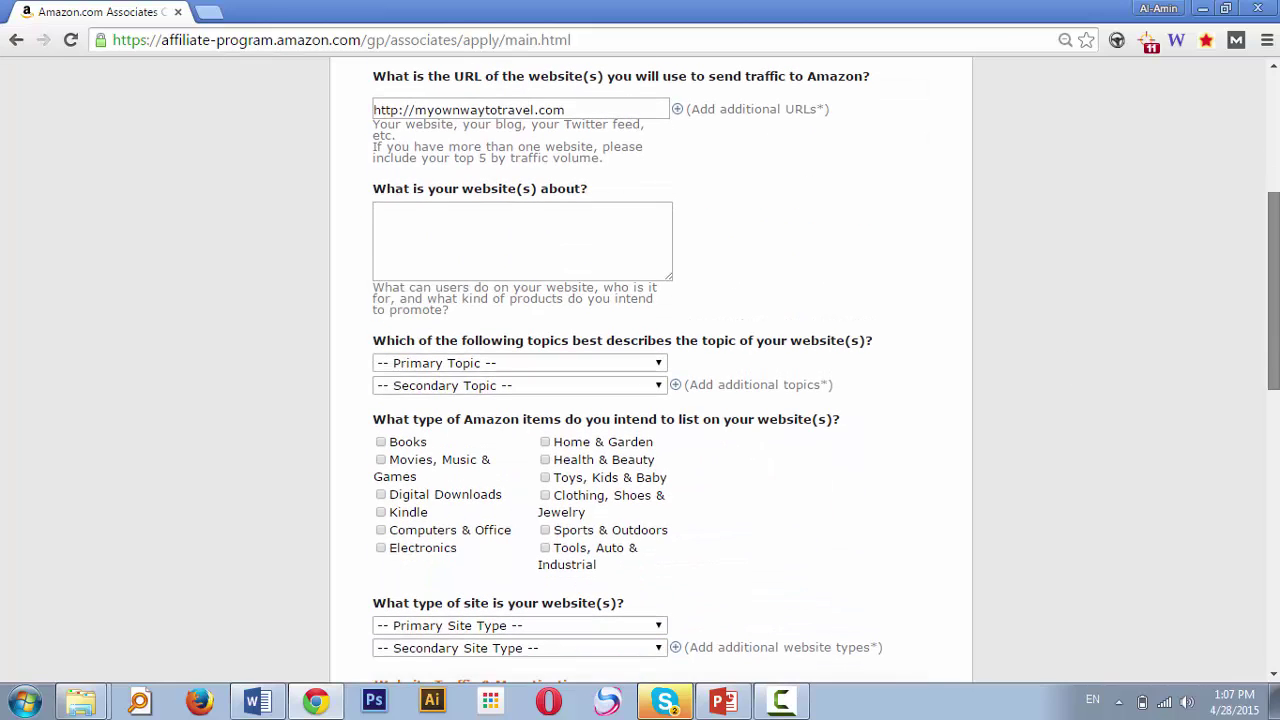
left_click(572, 245)
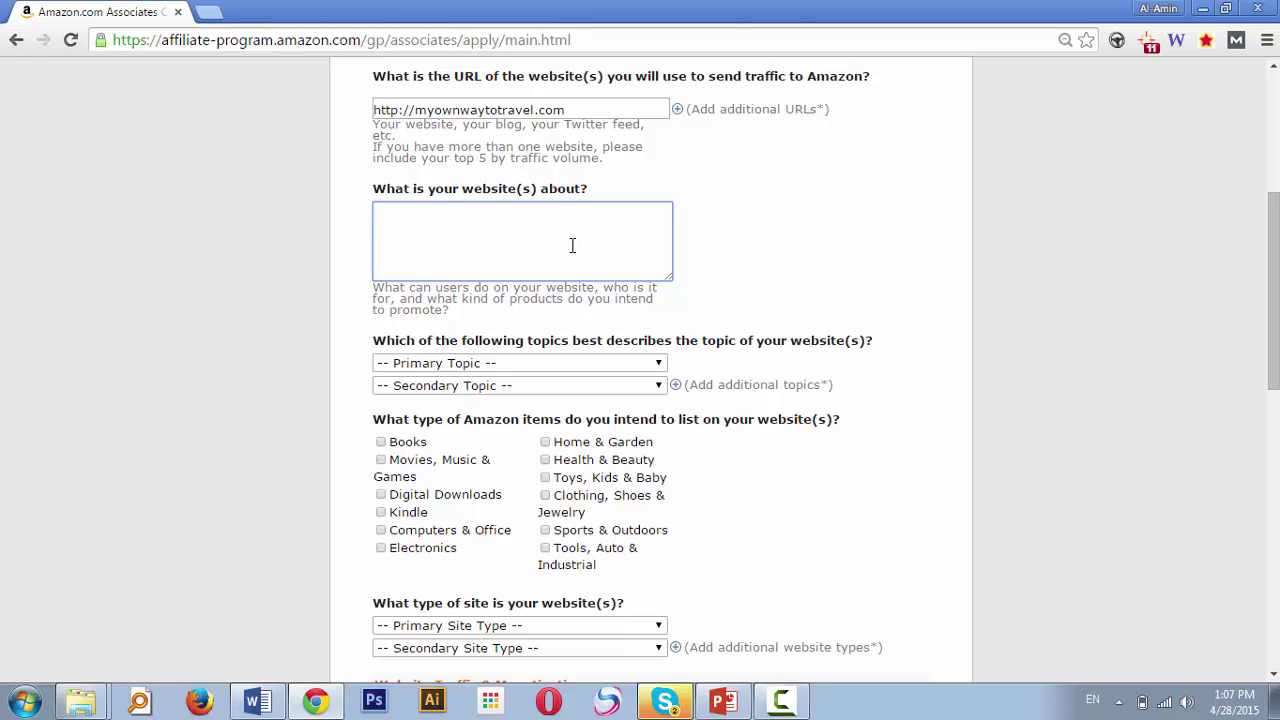
type("The websit is")
key("BackSpace")
key("BackSpace")
key("BackSpace")
type("e is about my travel ")
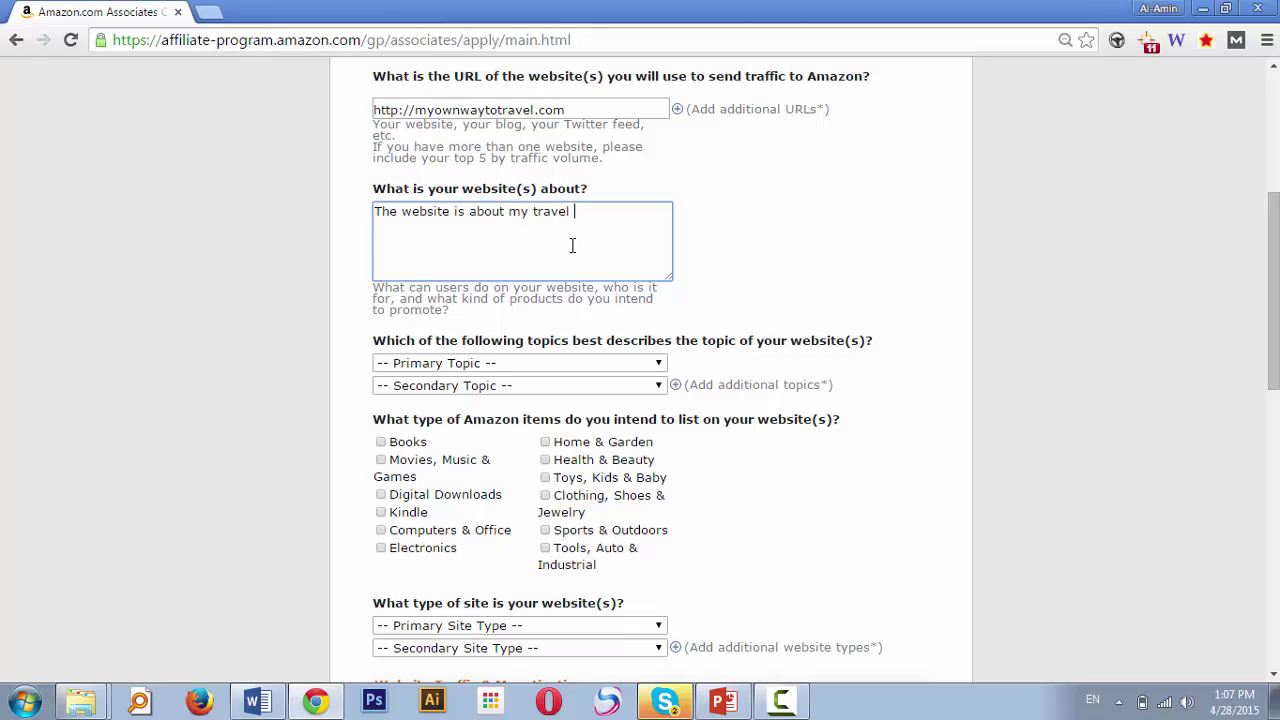
type("information, gudeline, and")
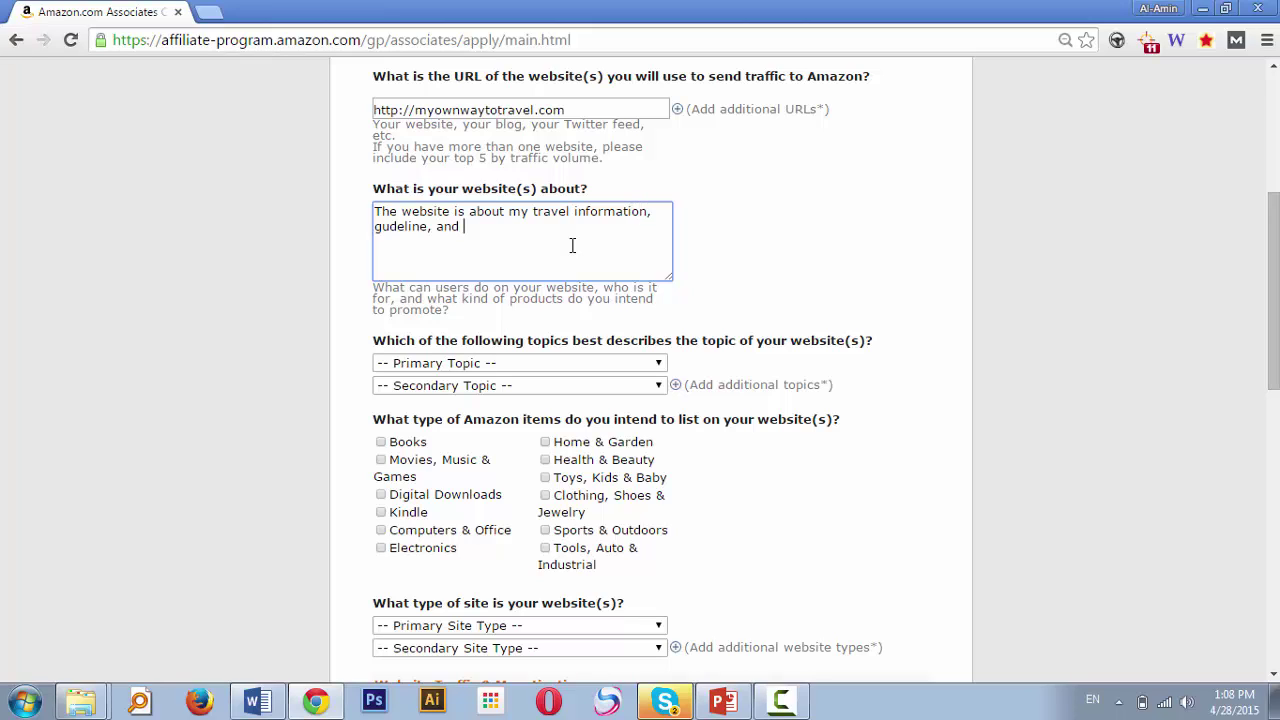
key("BackSpace")
key("BackSpace")
key("BackSpace")
key("BackSpace")
key("BackSpace")
key("BackSpace")
key("BackSpace")
key("BackSpace")
key("BackSpace")
key("BackSpace")
key("BackSpace")
type("ideline, and related resources. I ")
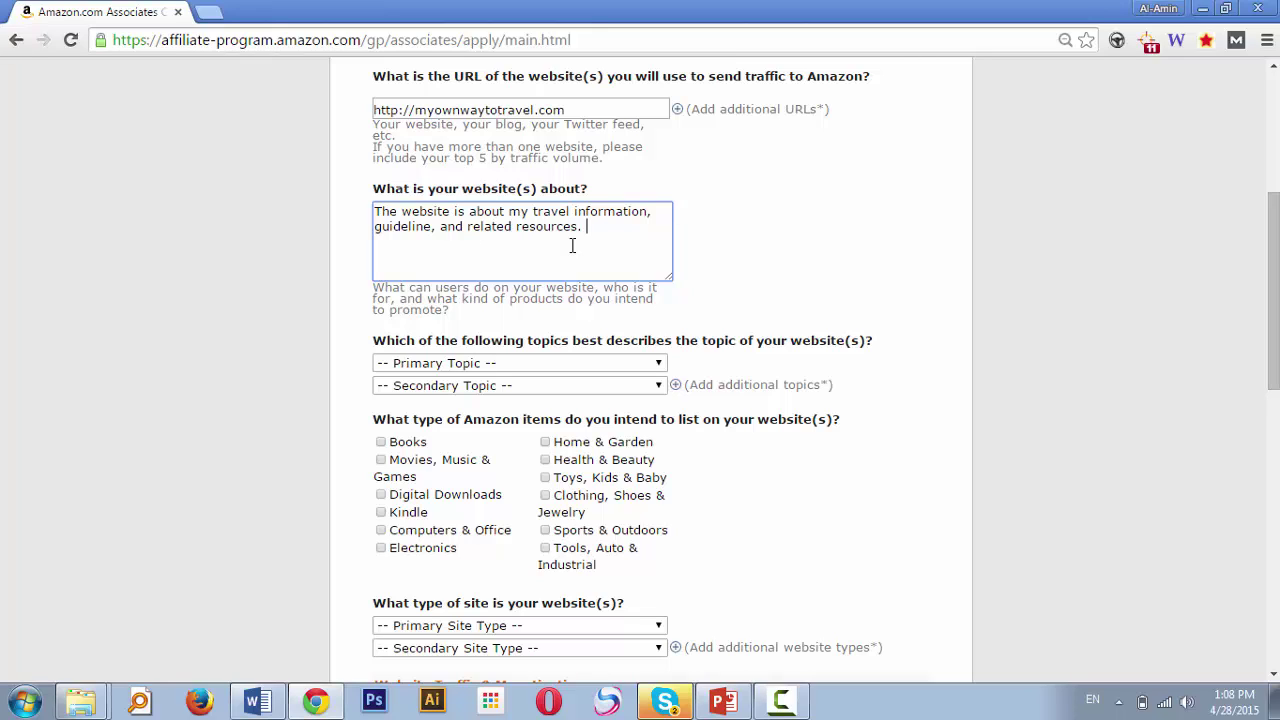
type("review travel products, and gears o")
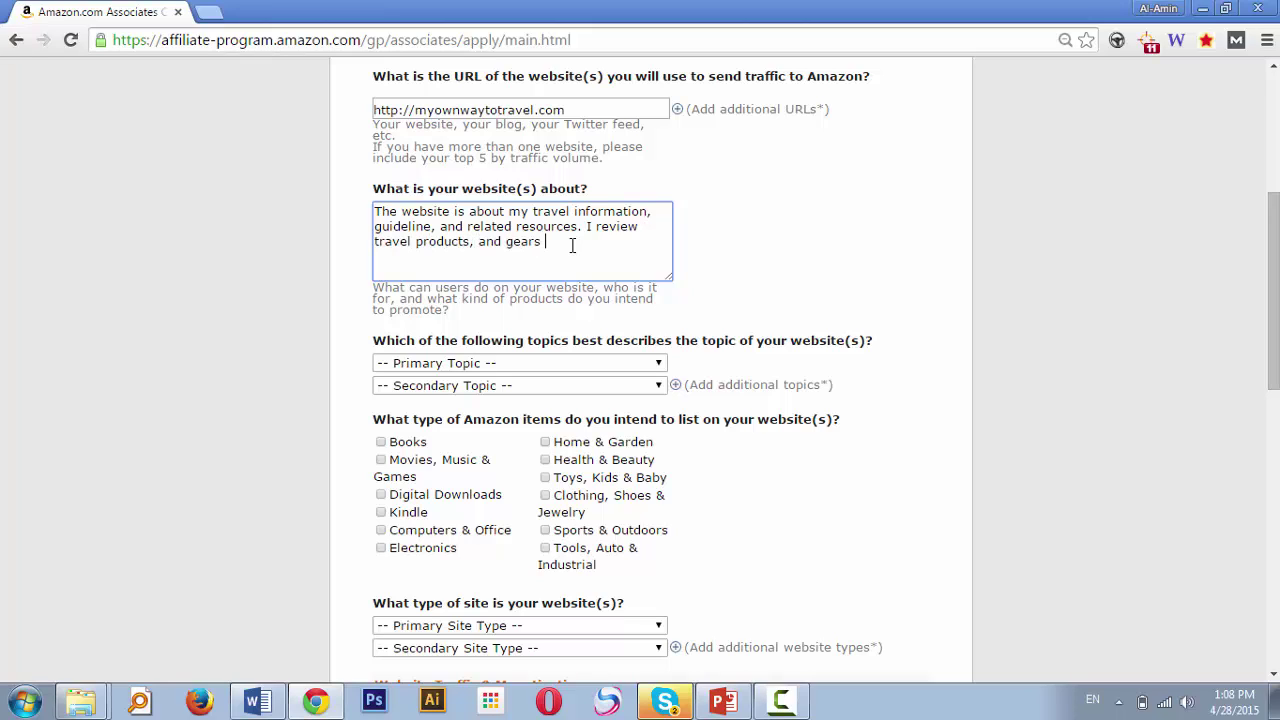
type("y website on a regular basis")
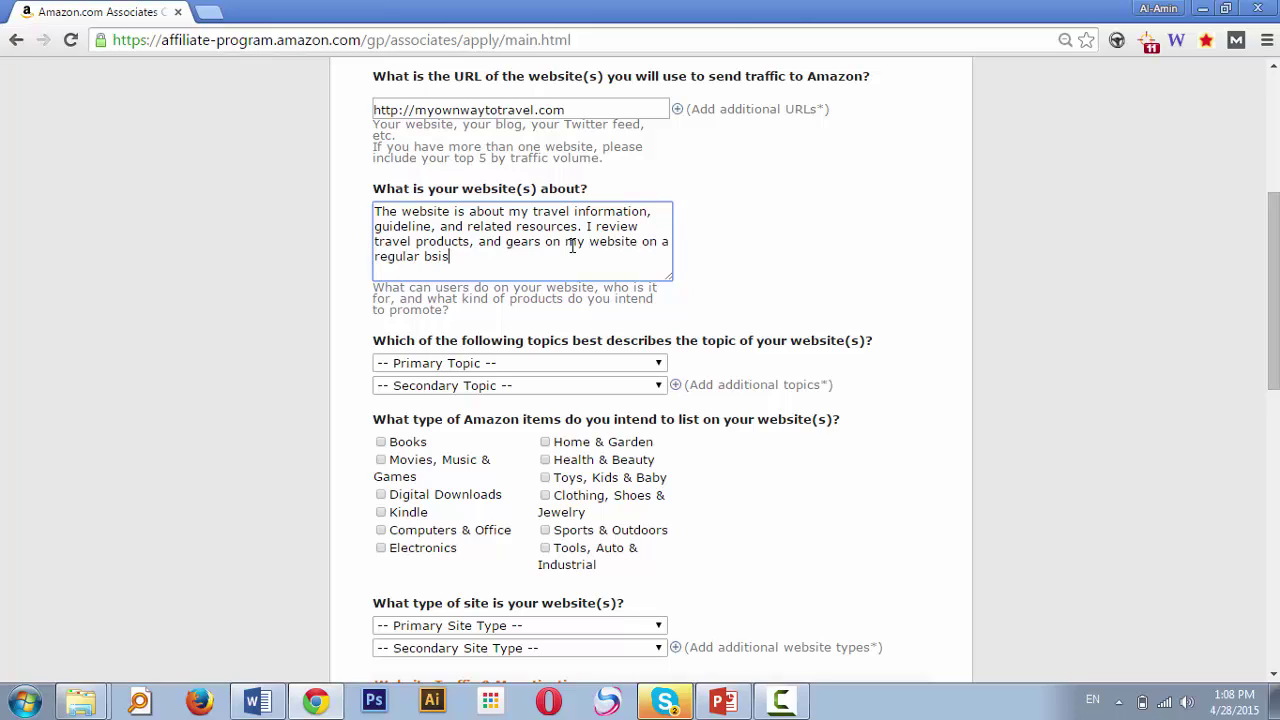
key("Right")
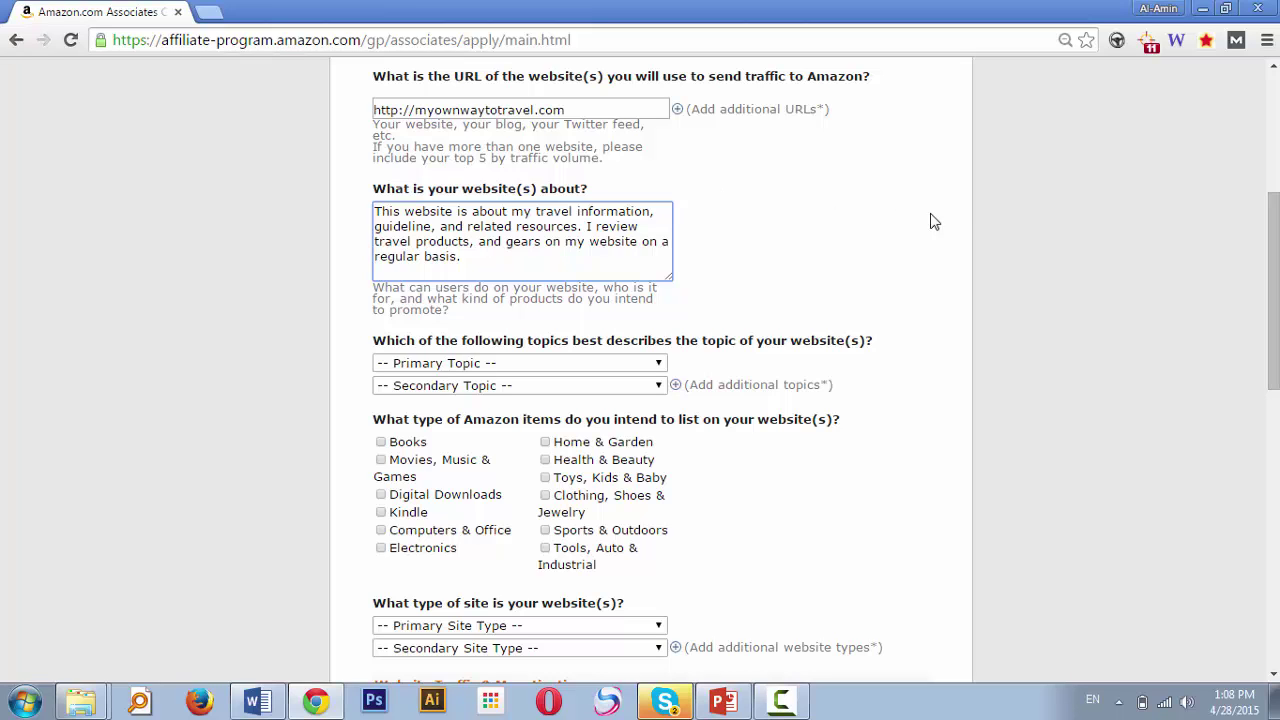
left_click(955, 221)
Set the primary website topic to Travel/Recreation
scroll(650, 370, "down", 2)
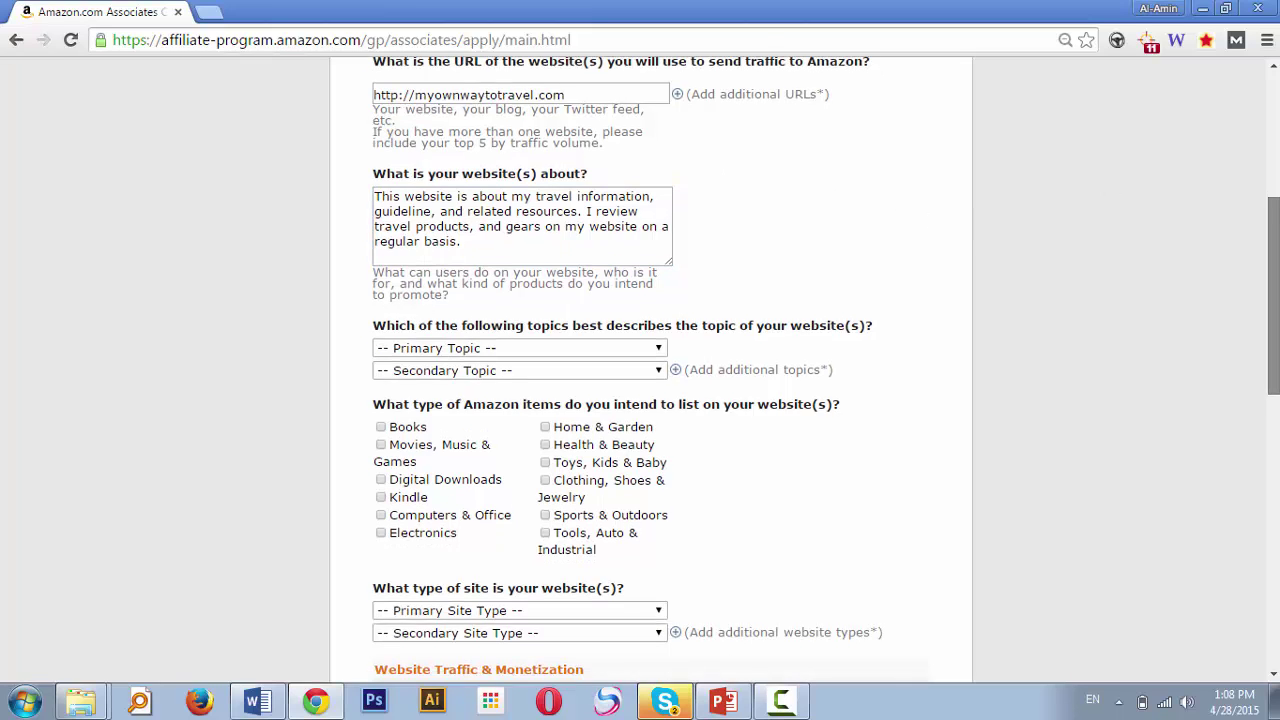
scroll(644, 265, "down", 1)
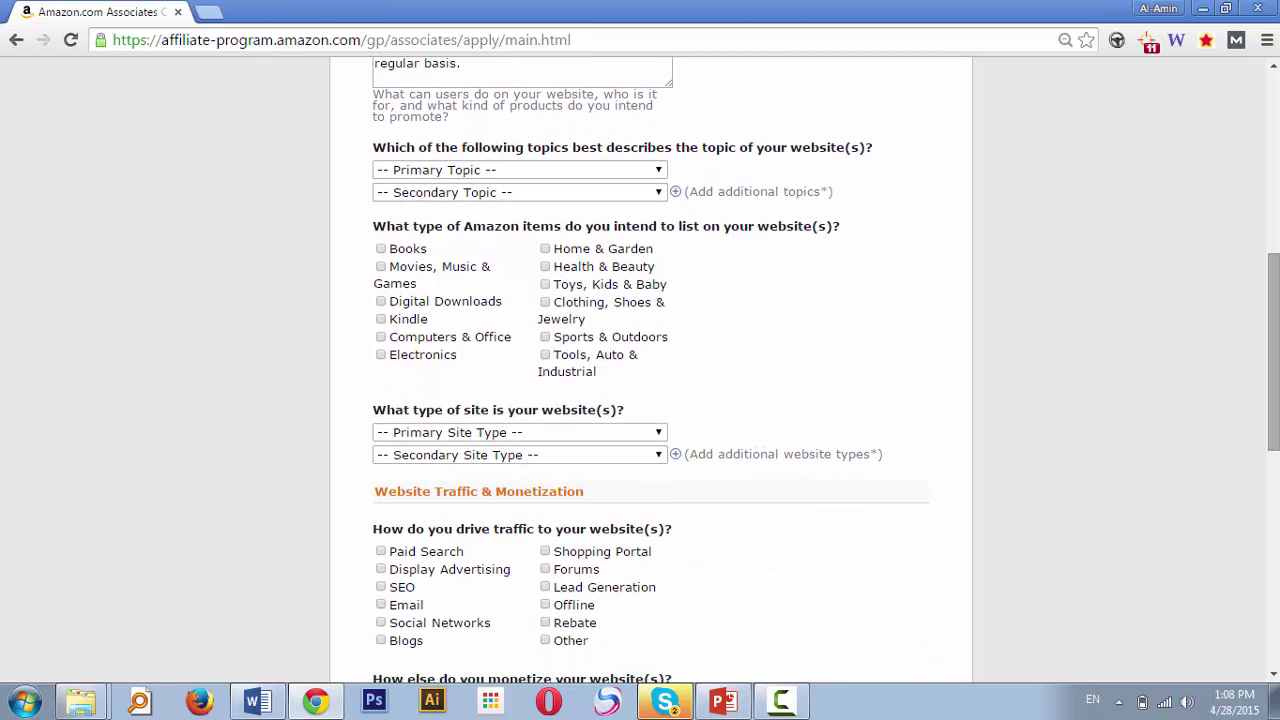
left_click(527, 168)
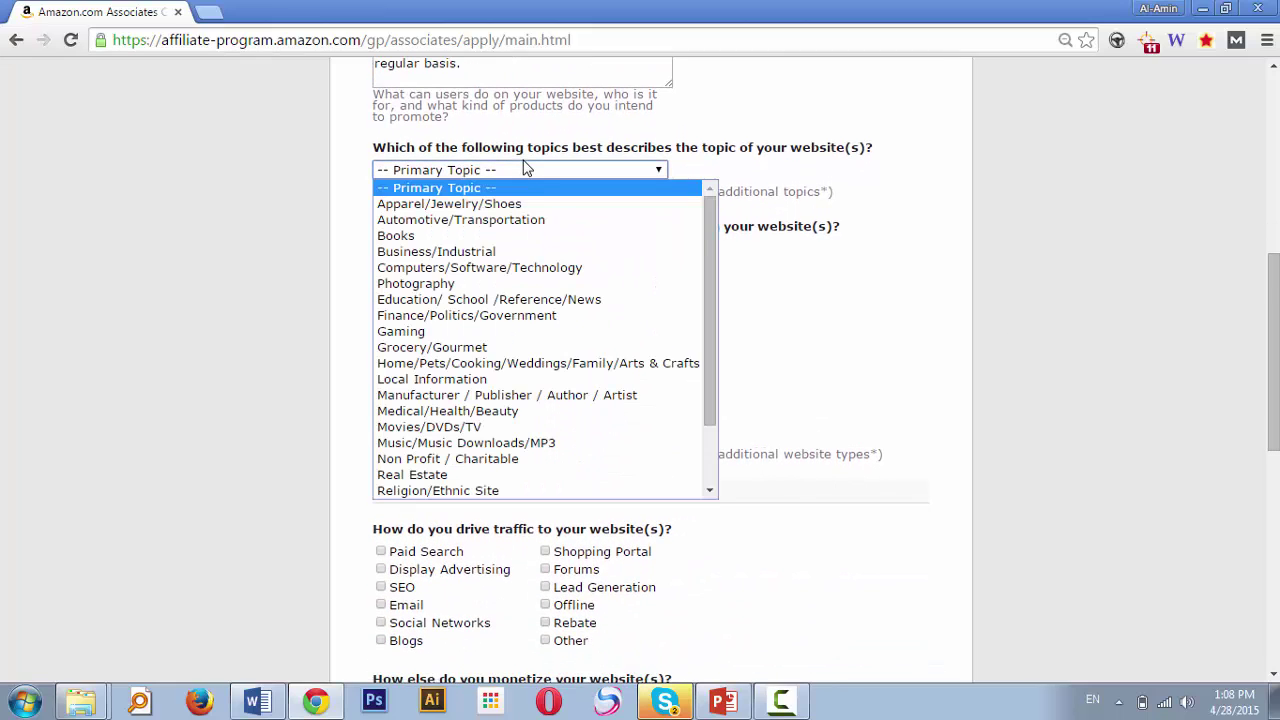
key("t")
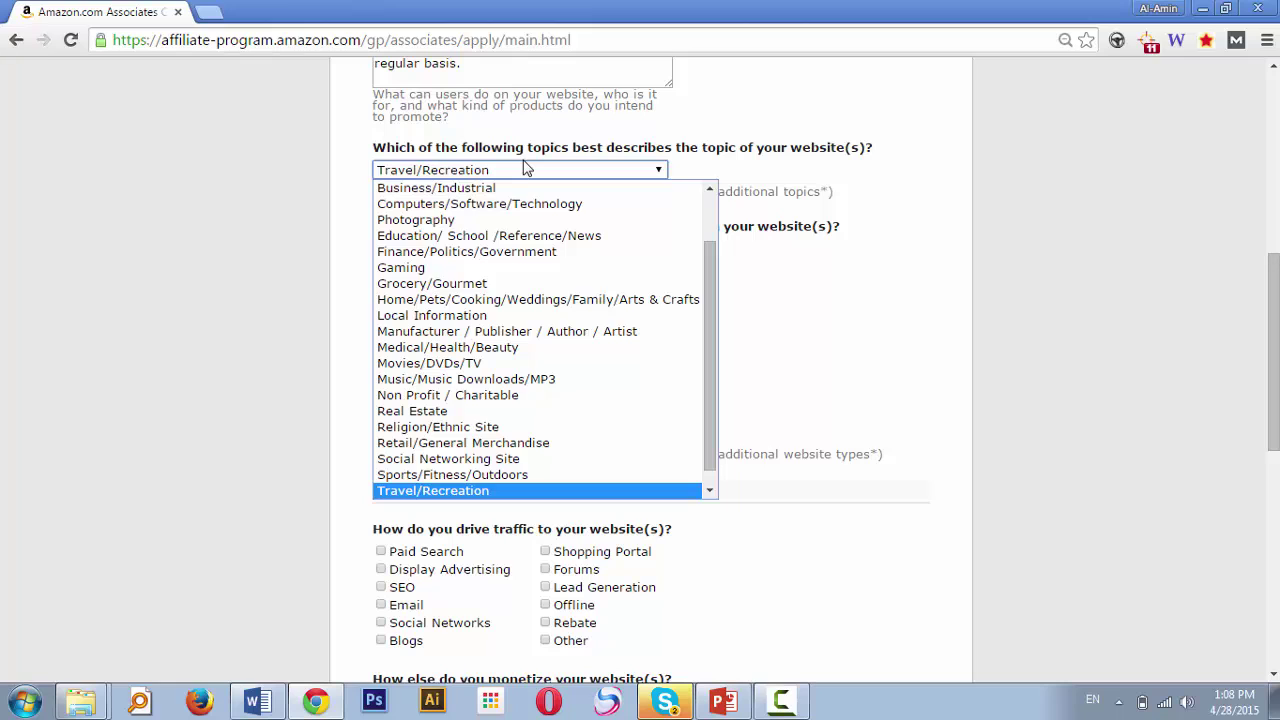
key("Return")
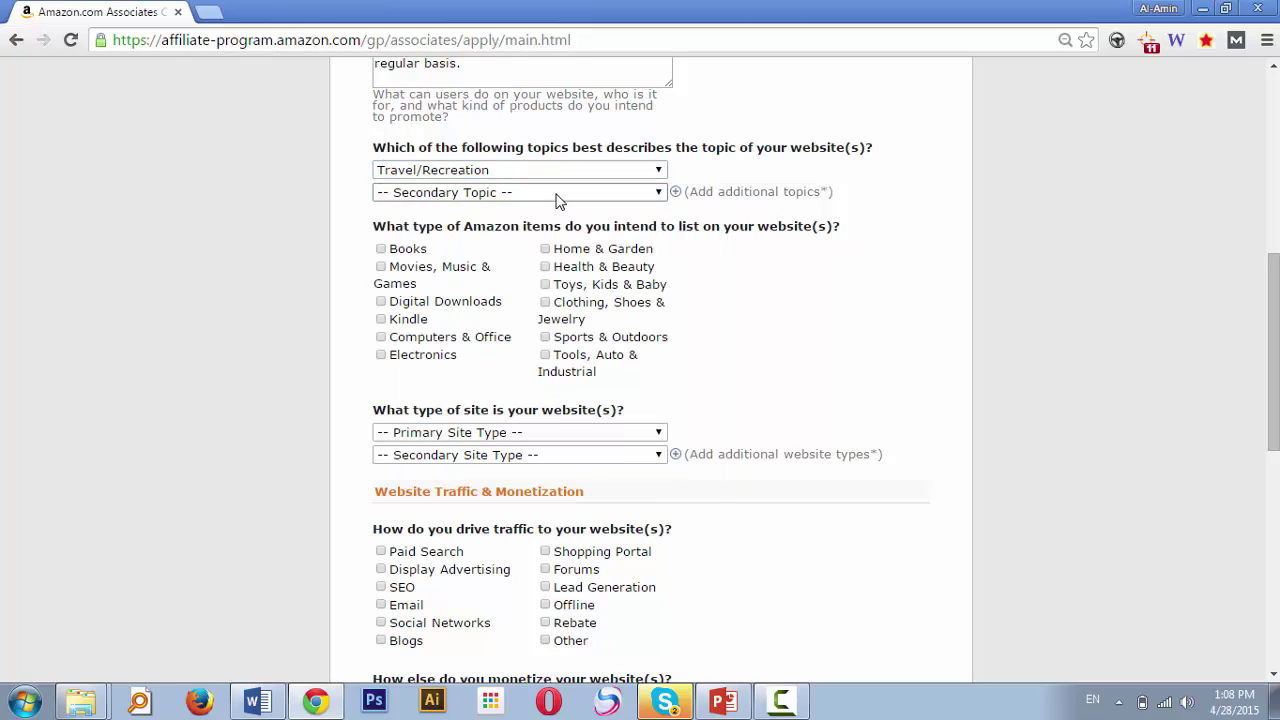
Set the secondary website topic to Sports/Fitness/Outdoors
left_click(558, 200)
key("Down")
key("Down")
key("Down")
key("Down")
key("g")
key("g")
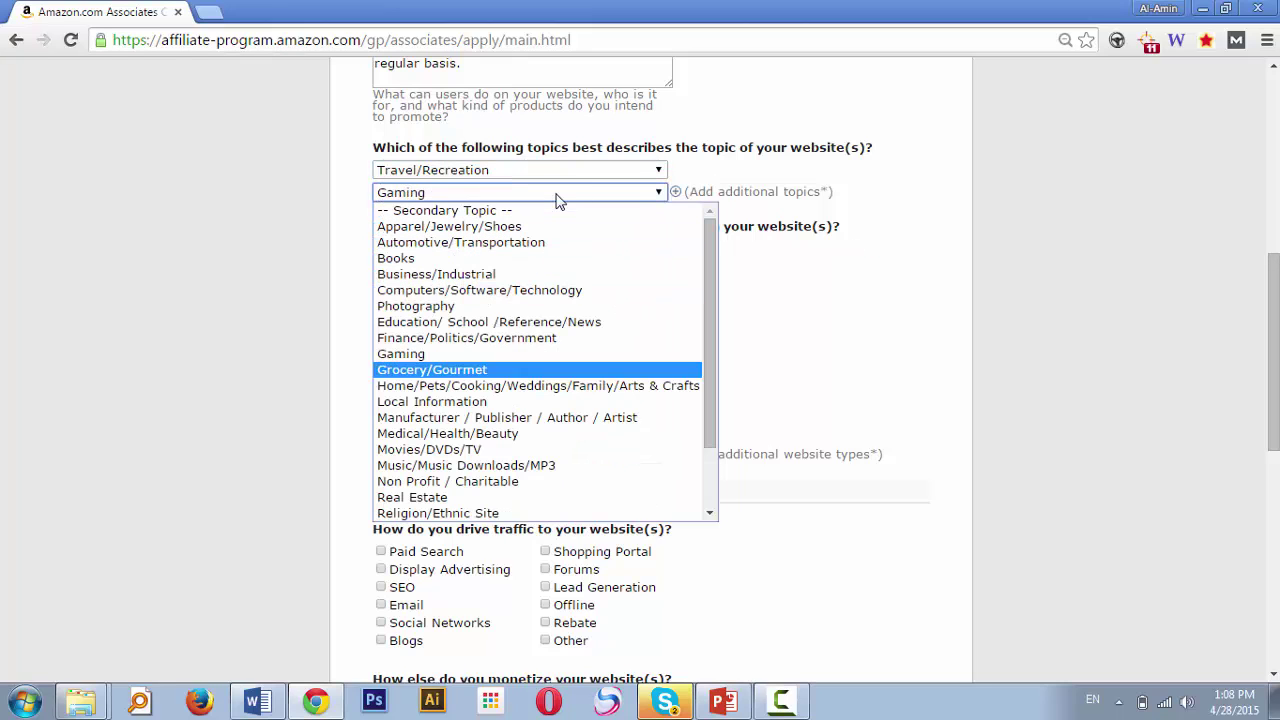
key("n")
key("Down")
key("Down")
key("Down")
key("Down")
key("Down")
key("Down")
key("Down")
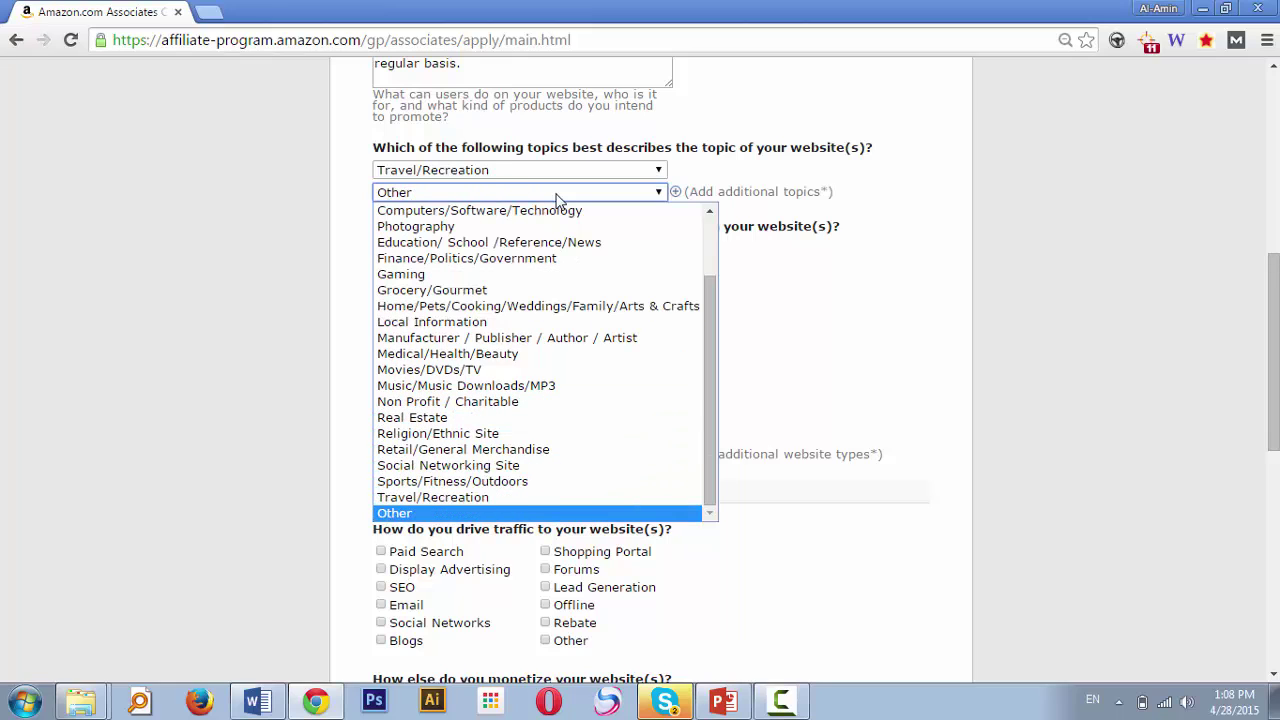
key("Up")
key("Up")
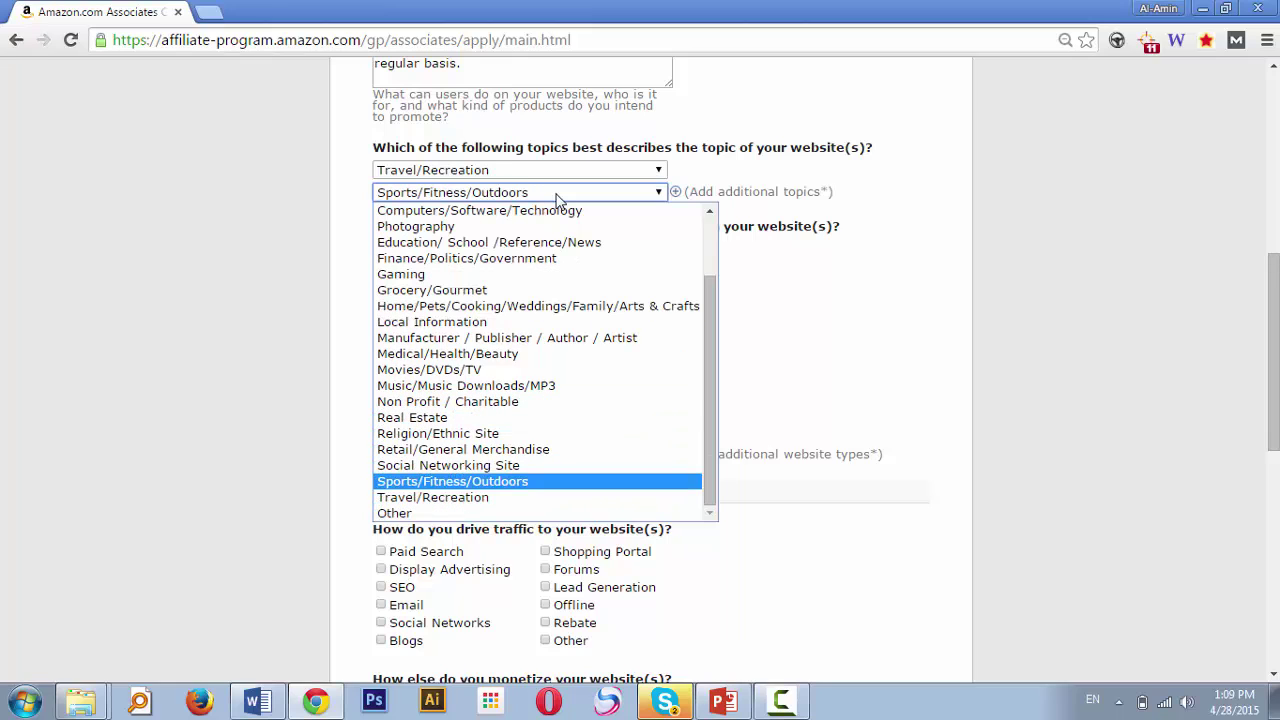
key("Return")
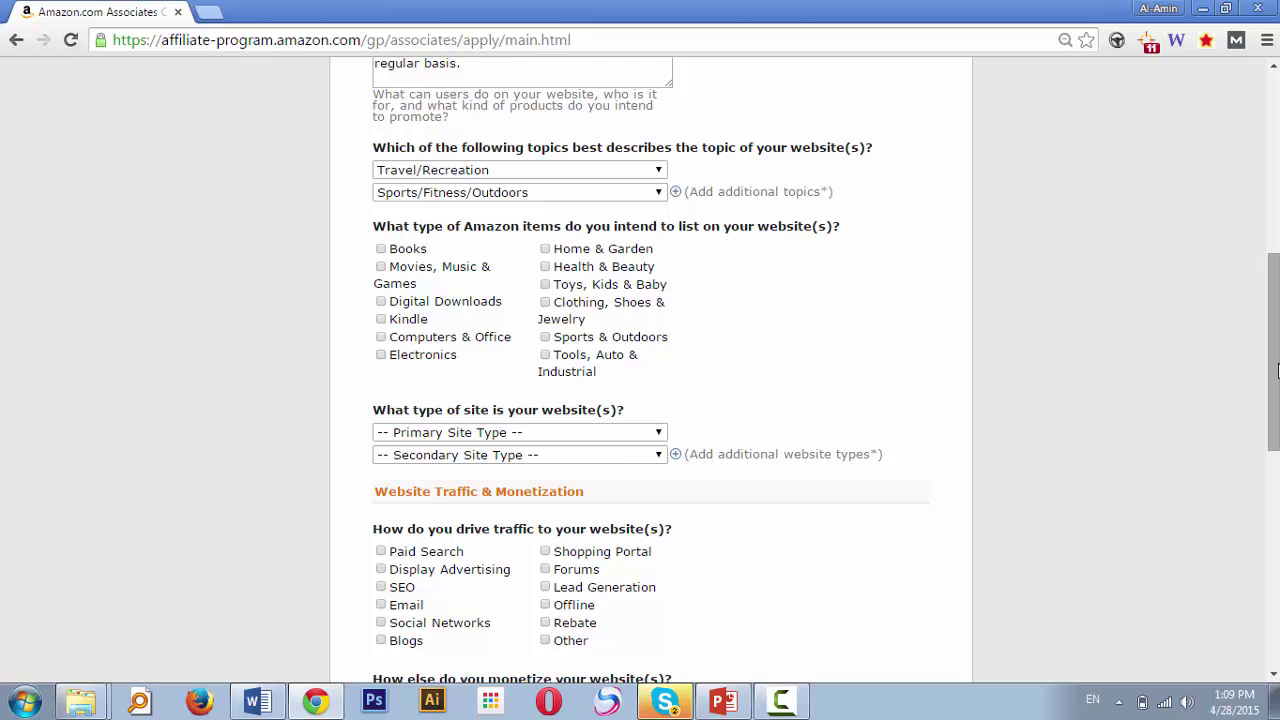
Tick Computers & Office, Electronics, and Clothing, Shoes & Jewelry as item types
left_click_drag(1279, 371, 1279, 371)
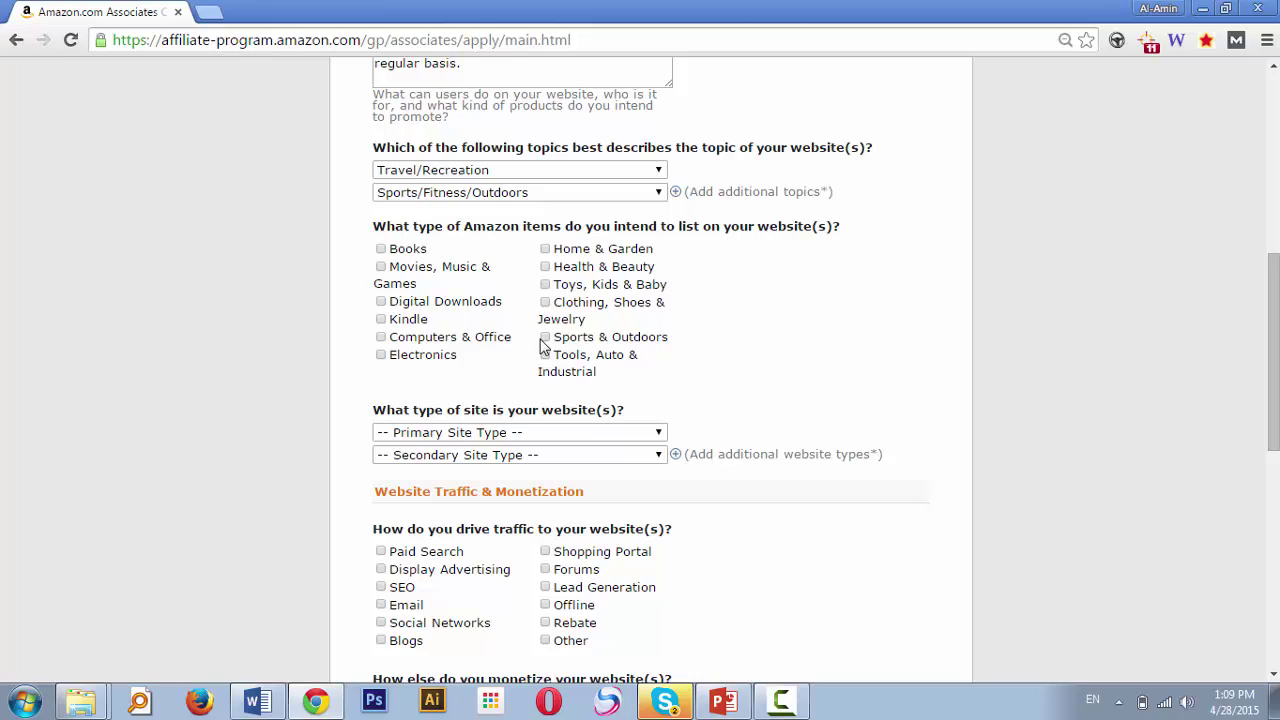
left_click(380, 338)
left_click(380, 355)
left_click(545, 303)
left_click_drag(1263, 312, 1263, 388)
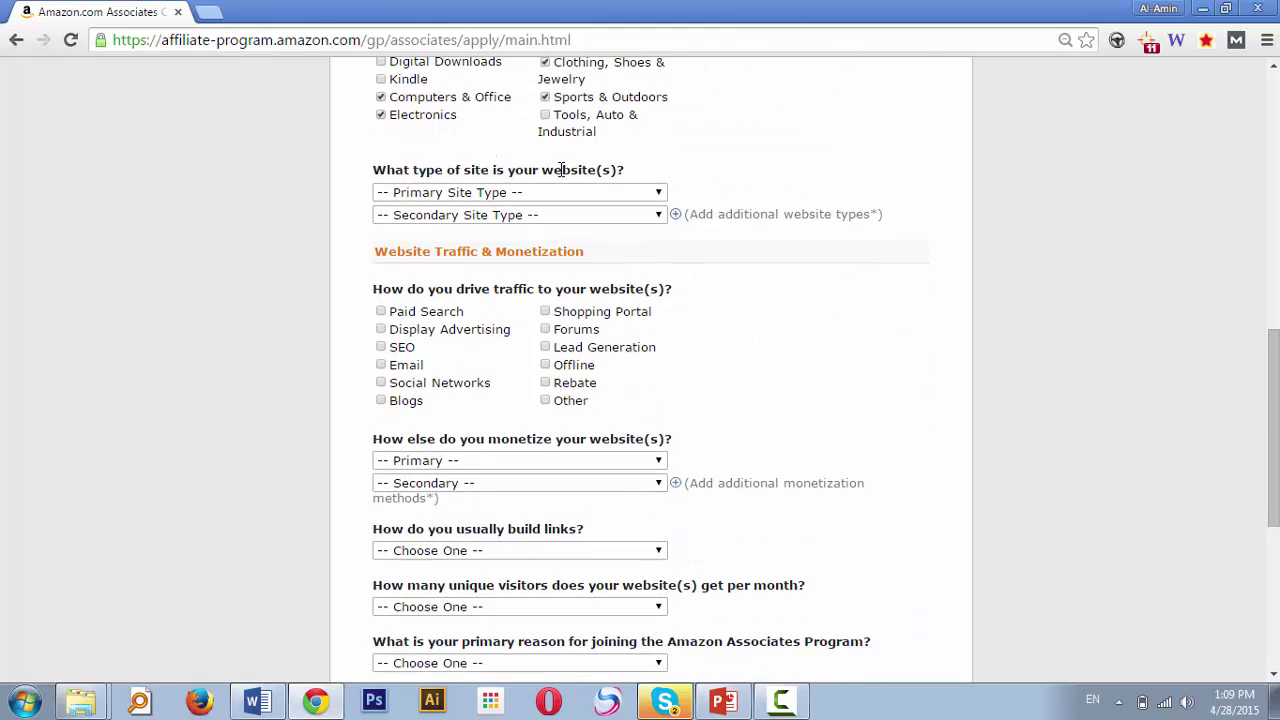
left_click(540, 197)
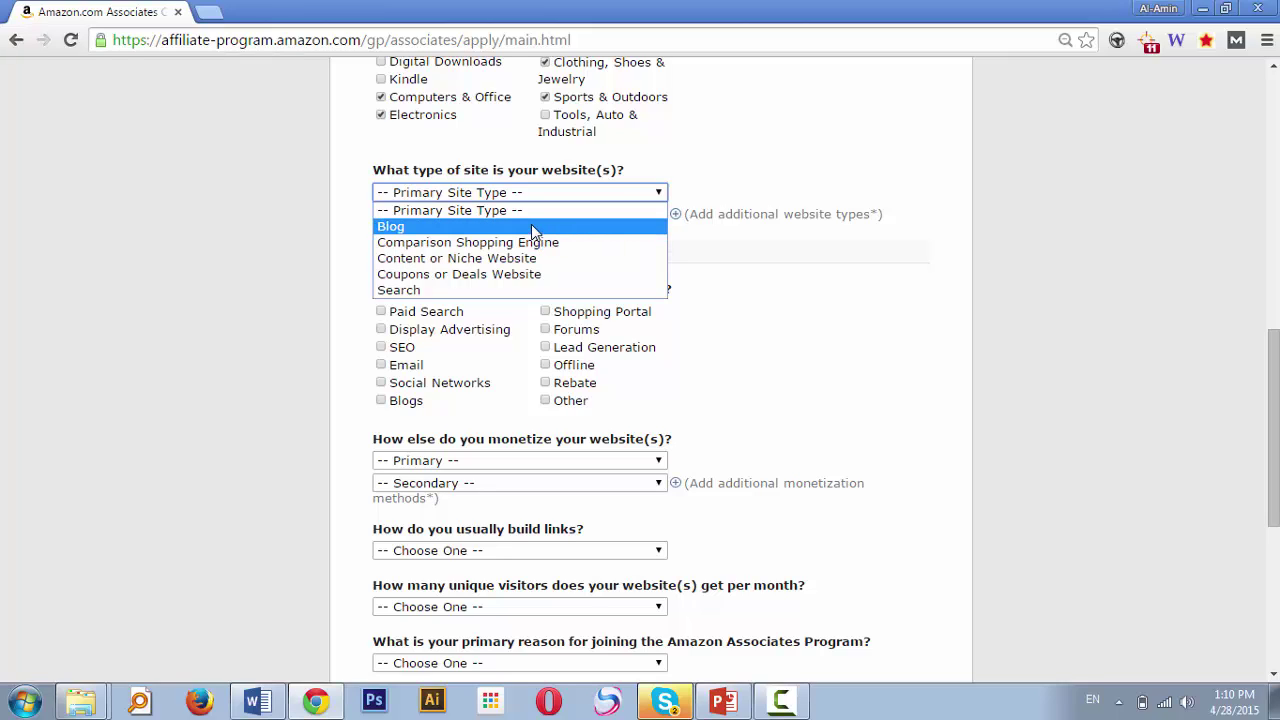
Choose Blog as the primary site type and Content or Niche Website as the secondary type
left_click(531, 226)
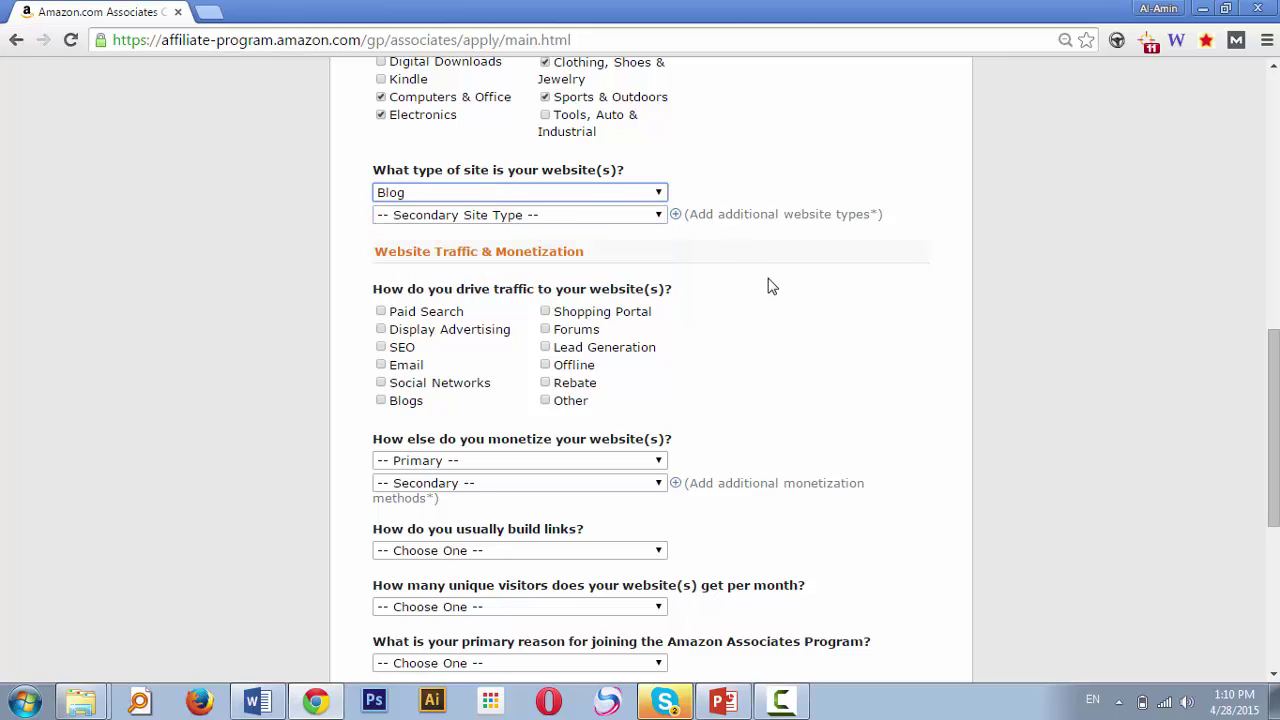
left_click(591, 217)
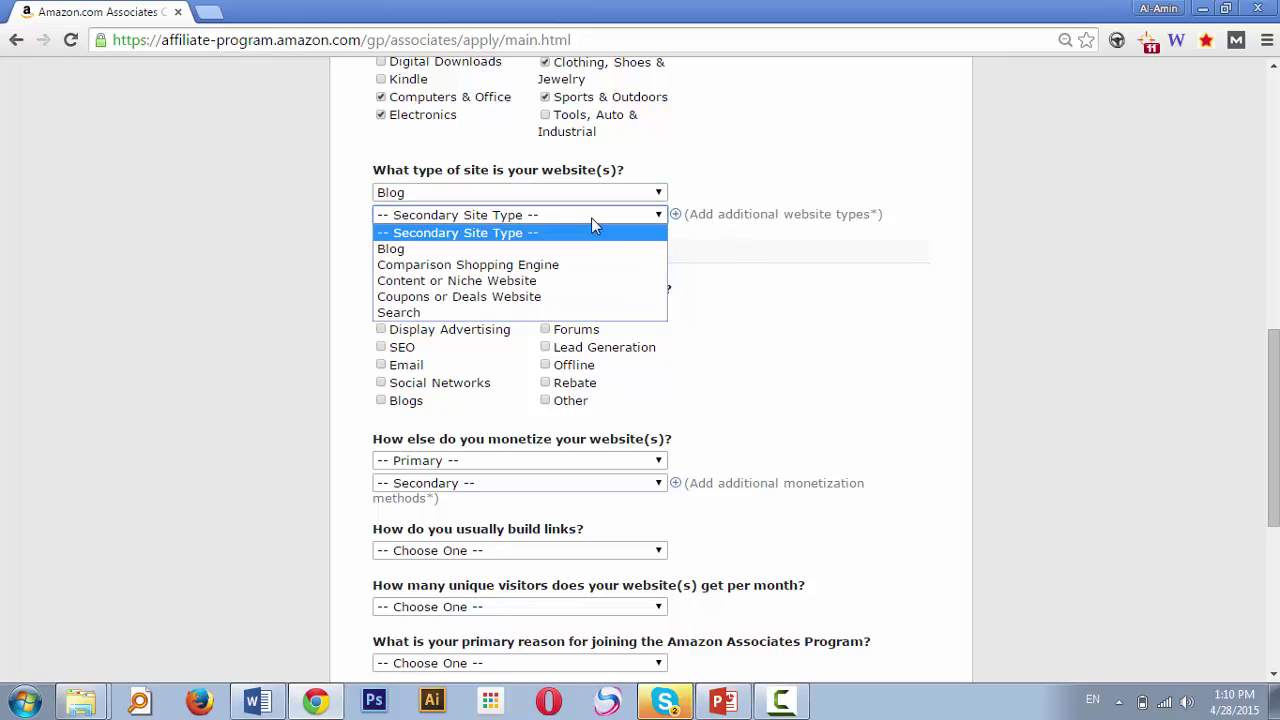
left_click(590, 283)
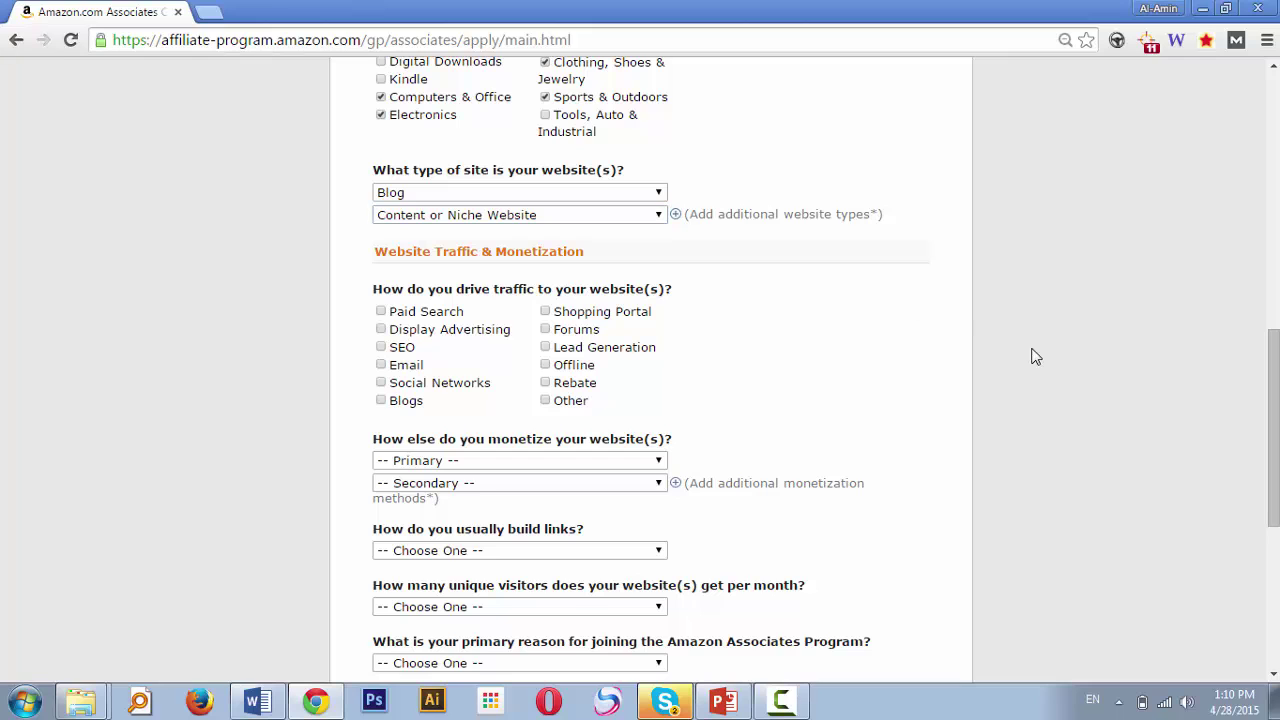
left_click_drag(1275, 384, 1275, 424)
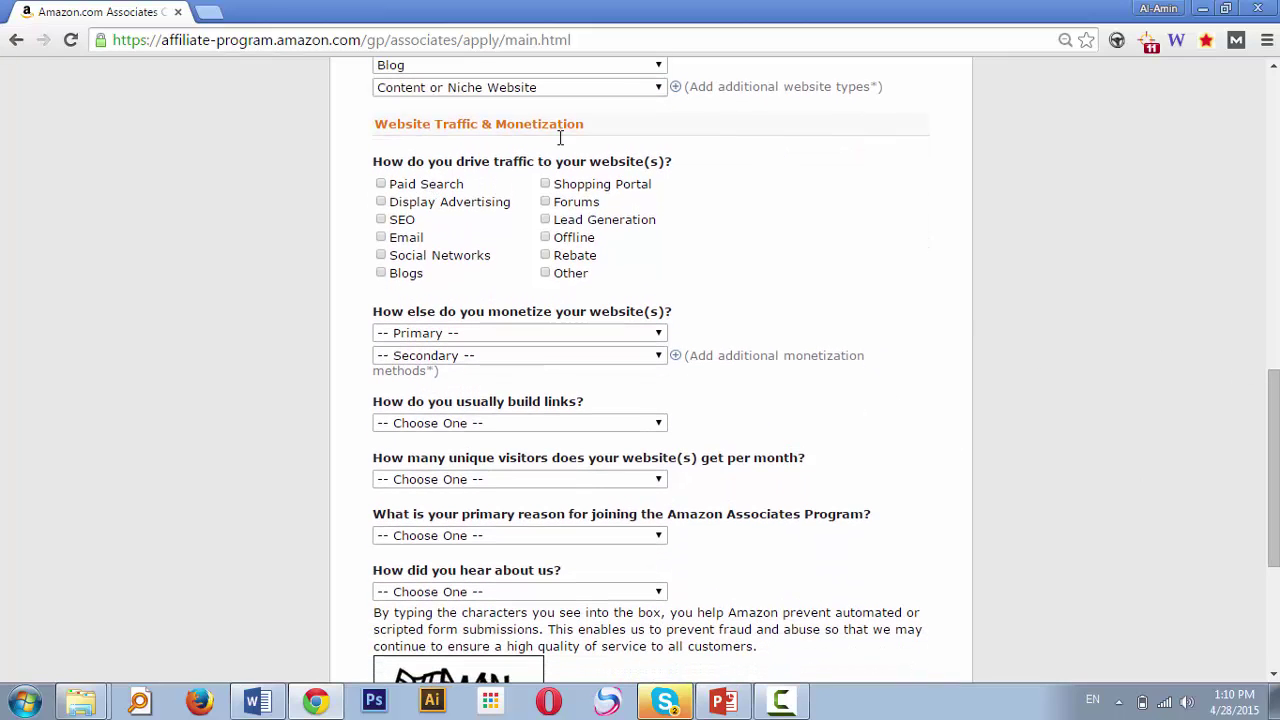
Tick SEO, Social Networks, Forums and Blogs as the site's traffic sources
left_click_drag(1274, 400, 1268, 284)
left_click_drag(1259, 233, 1276, 447)
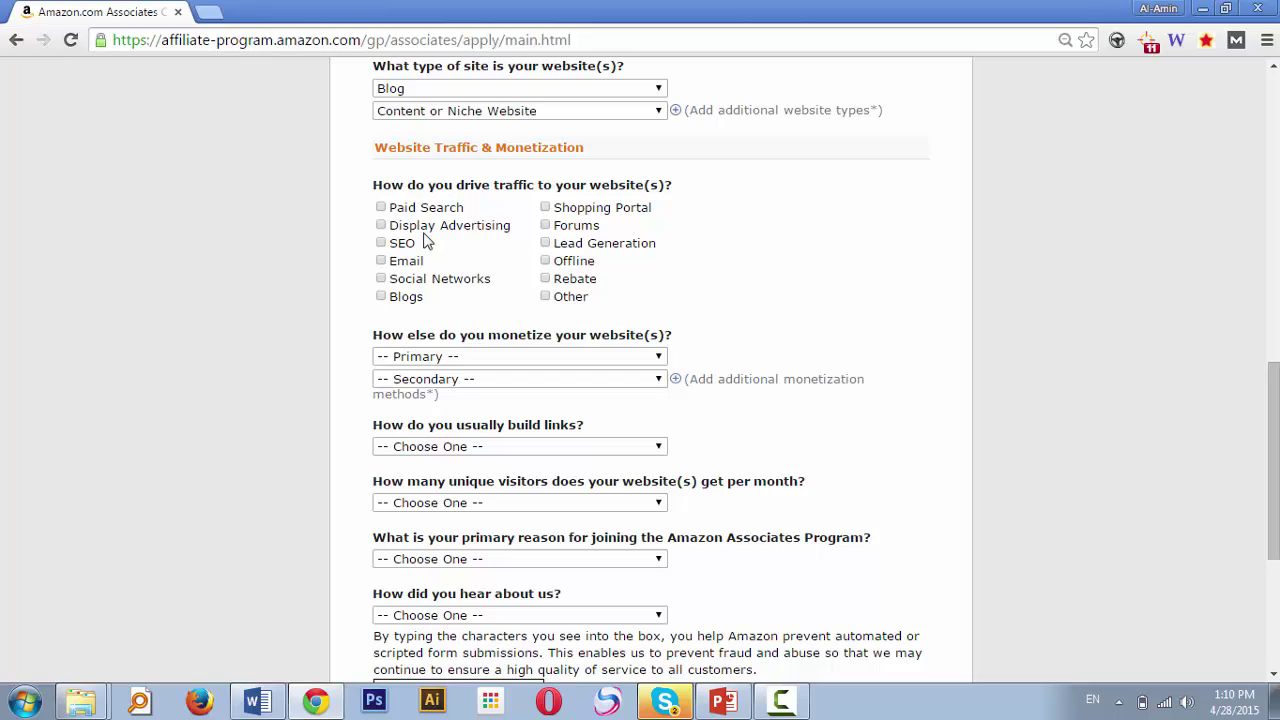
left_click(381, 243)
left_click(381, 279)
left_click(545, 226)
left_click(384, 298)
left_click_drag(1275, 453, 1275, 524)
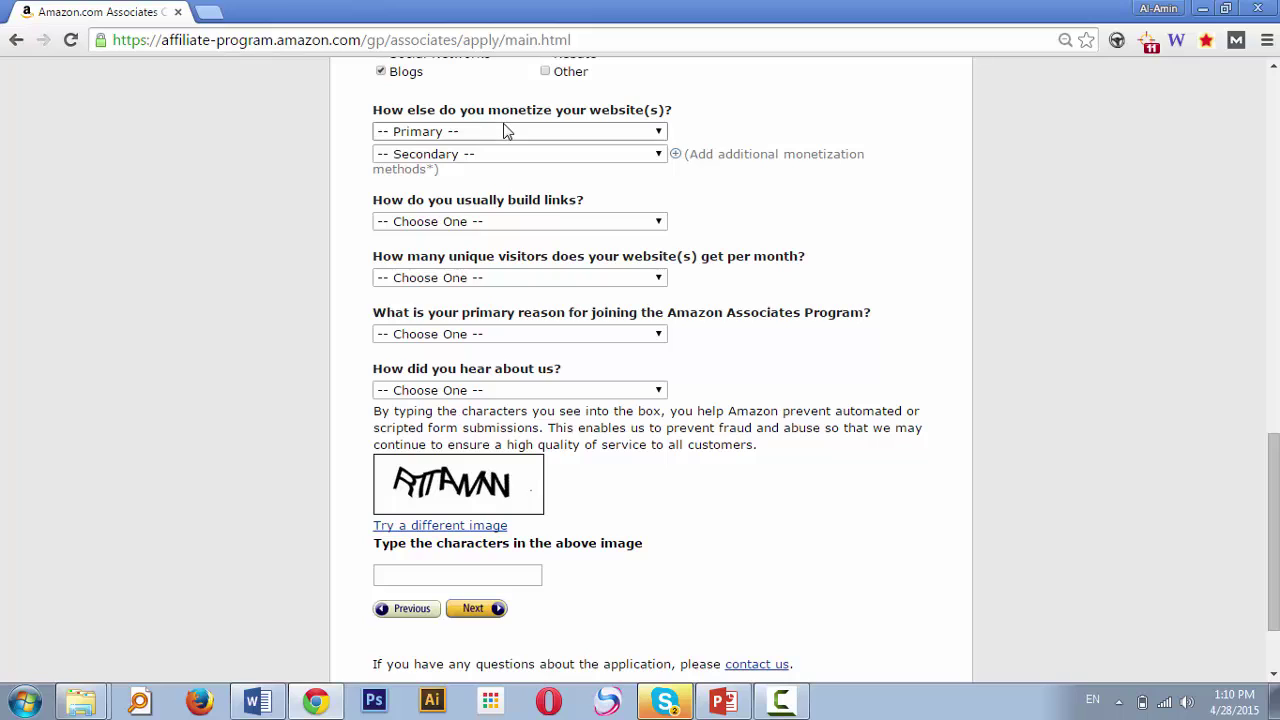
Set primary monetization to 'Amazon Associates is the only way I monetize my site' and secondary to Display Advertising
left_click(505, 128)
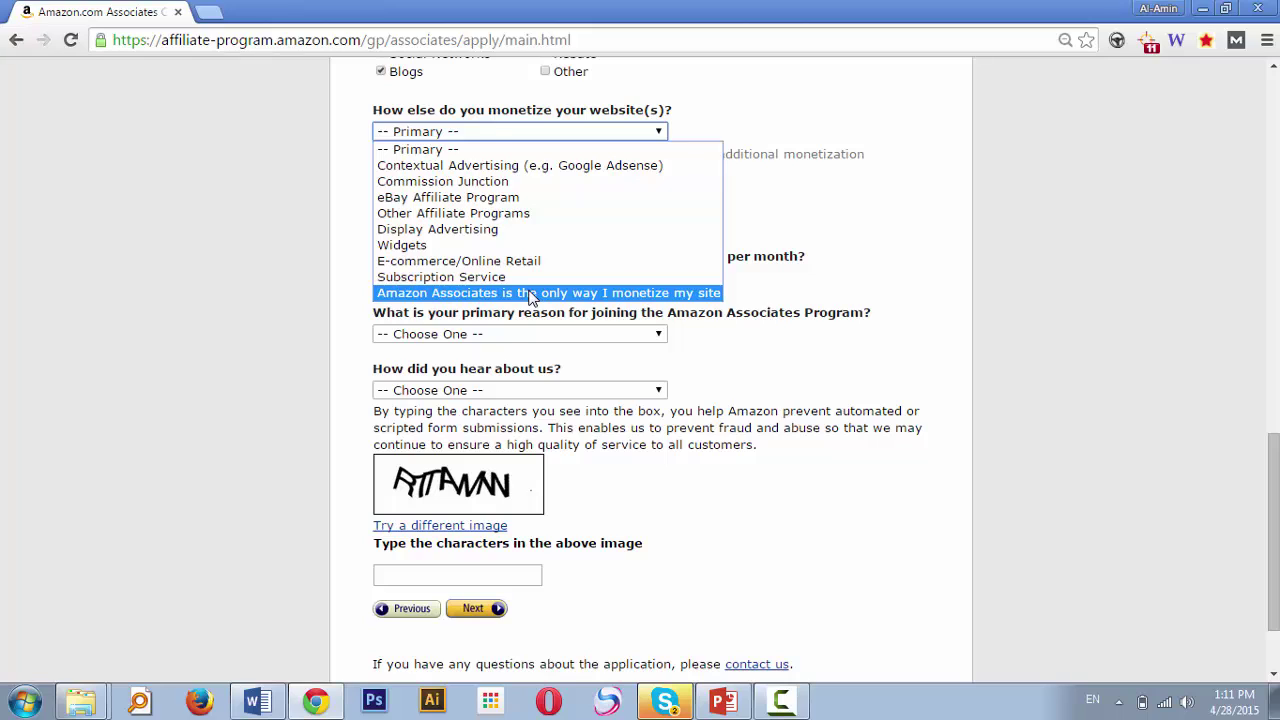
left_click(530, 293)
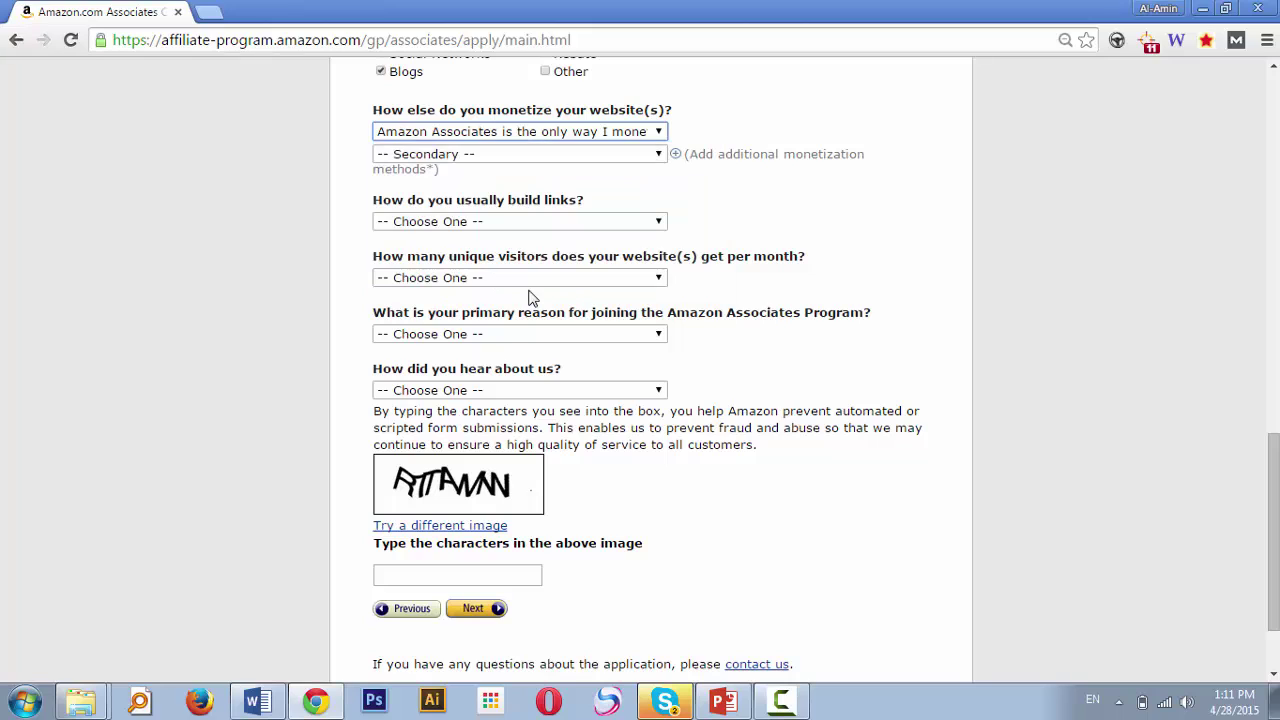
left_click(591, 155)
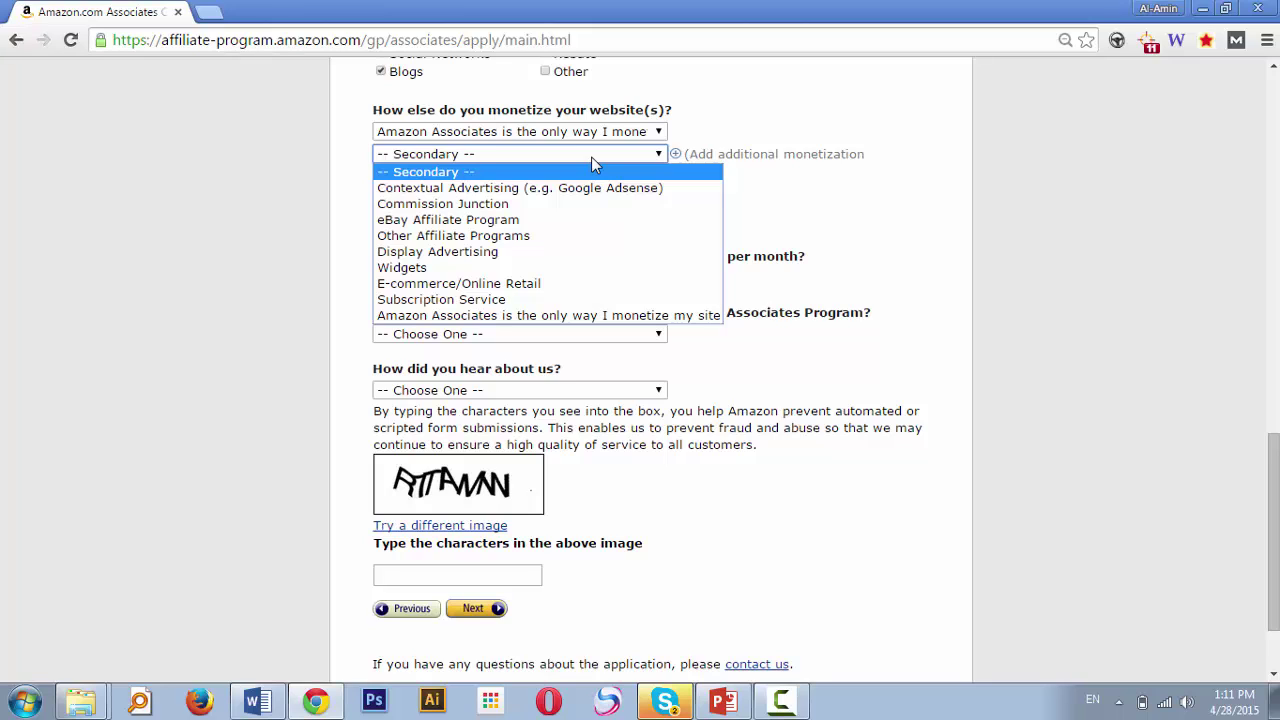
left_click(563, 261)
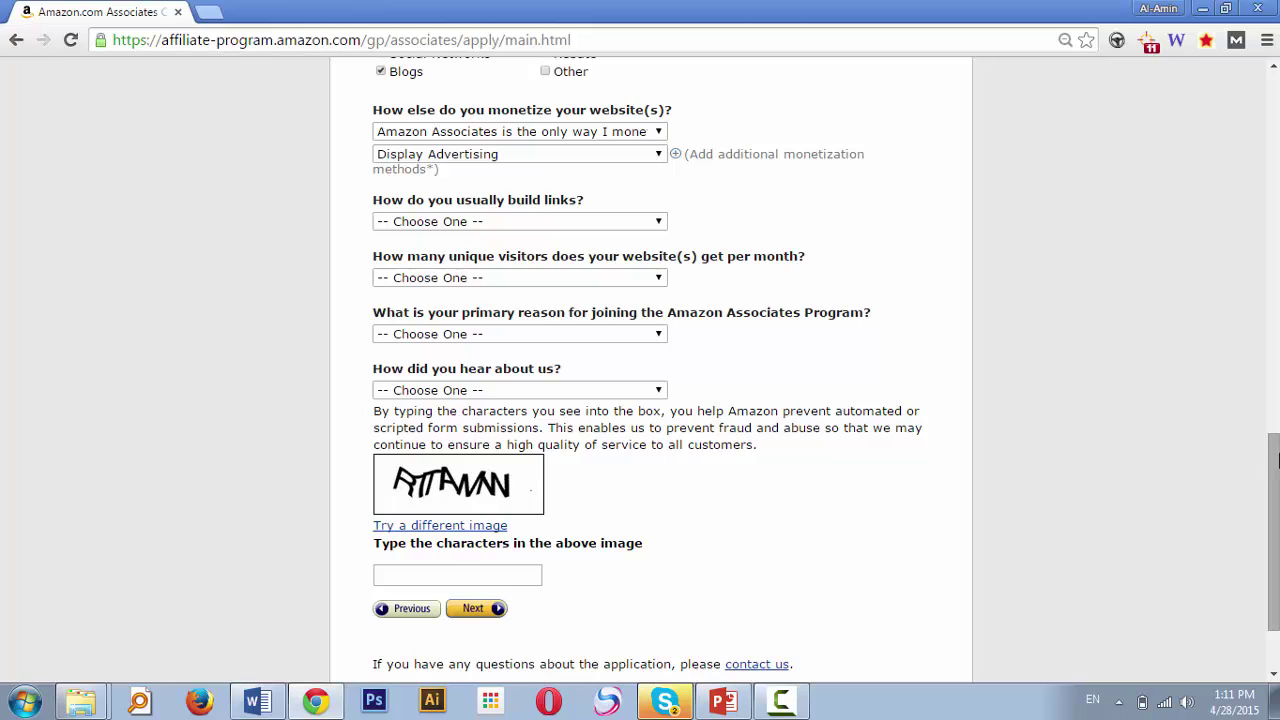
scroll(91, 262, "down", 1)
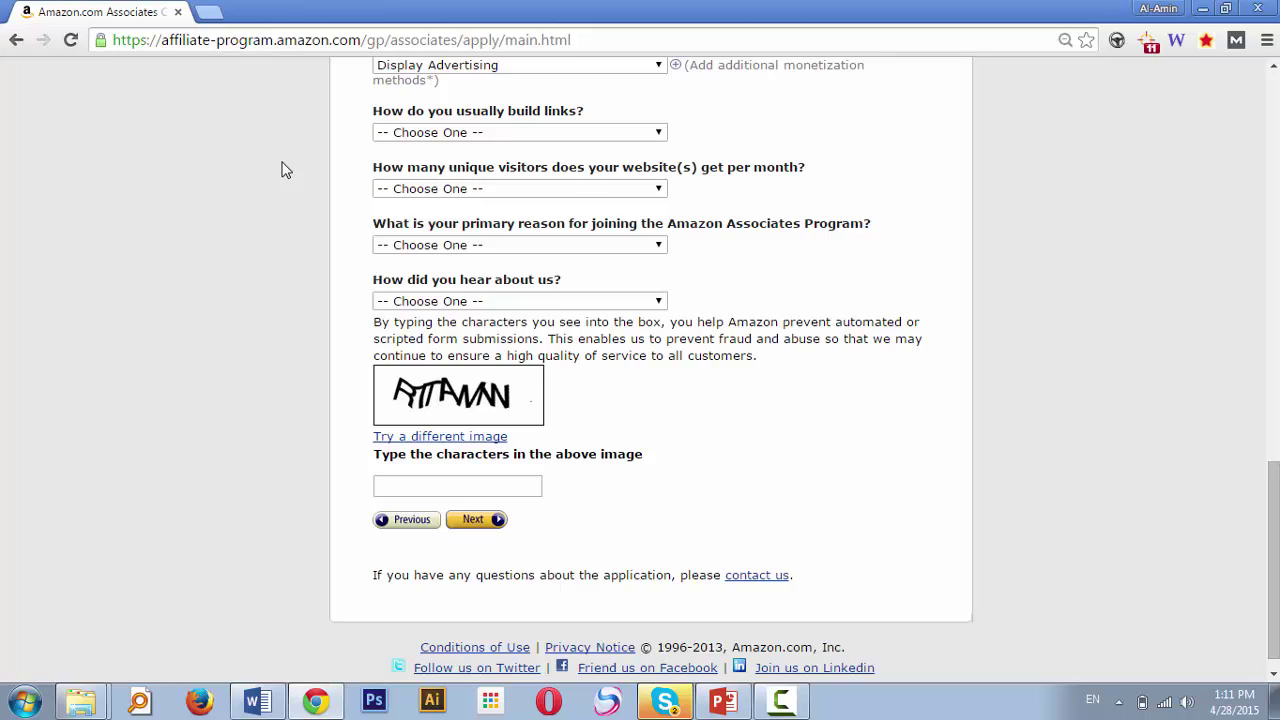
Choose Blog Editor as the link-building method and From 501 to 5,000 monthly visitors
left_click(512, 133)
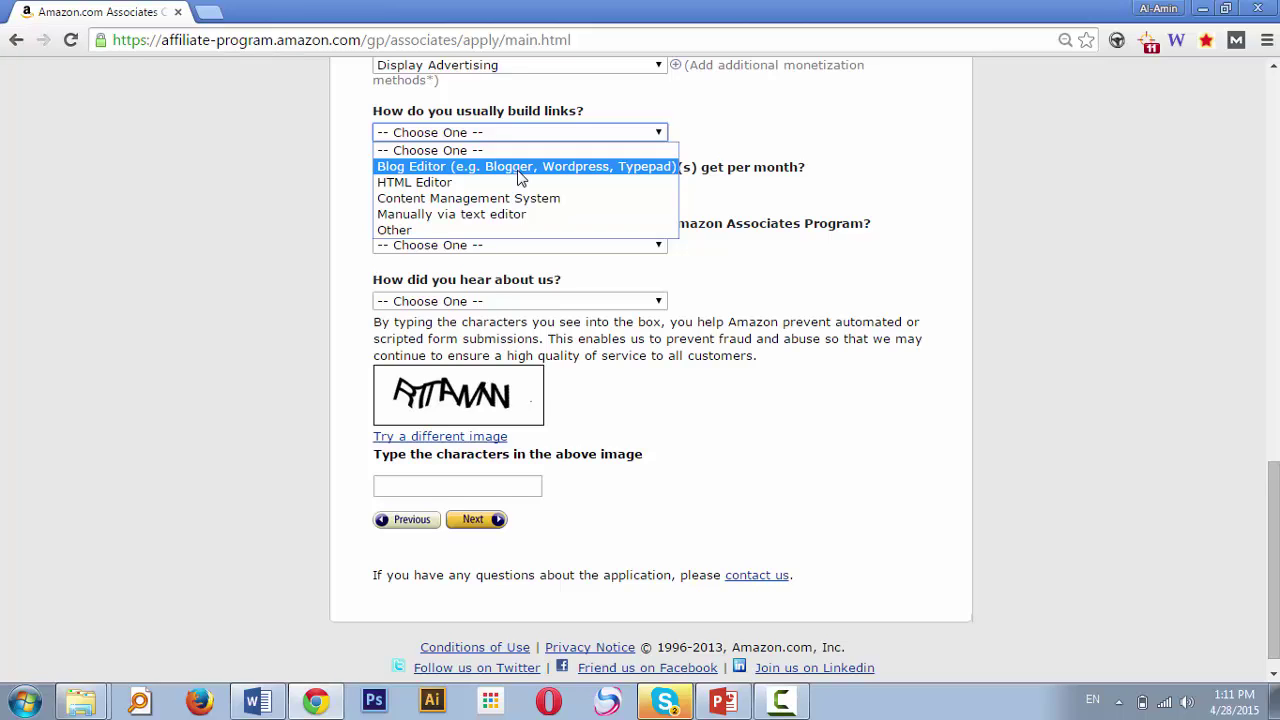
left_click(520, 168)
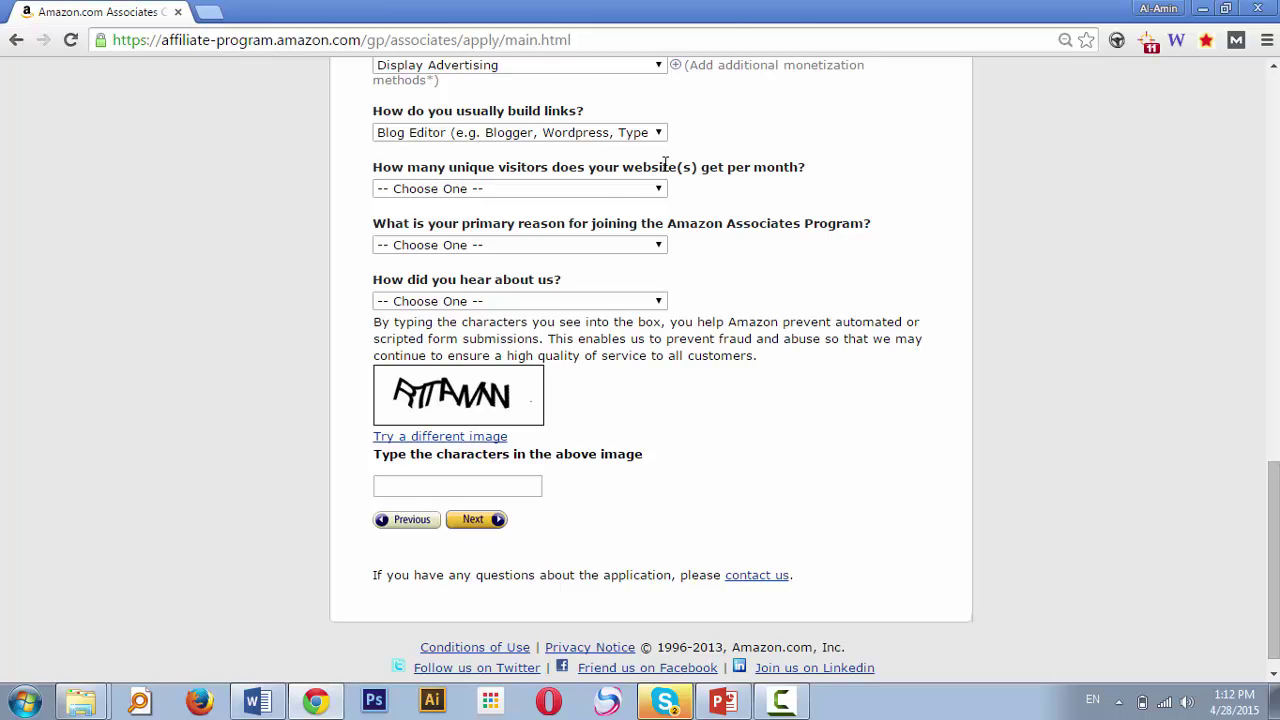
left_click(586, 188)
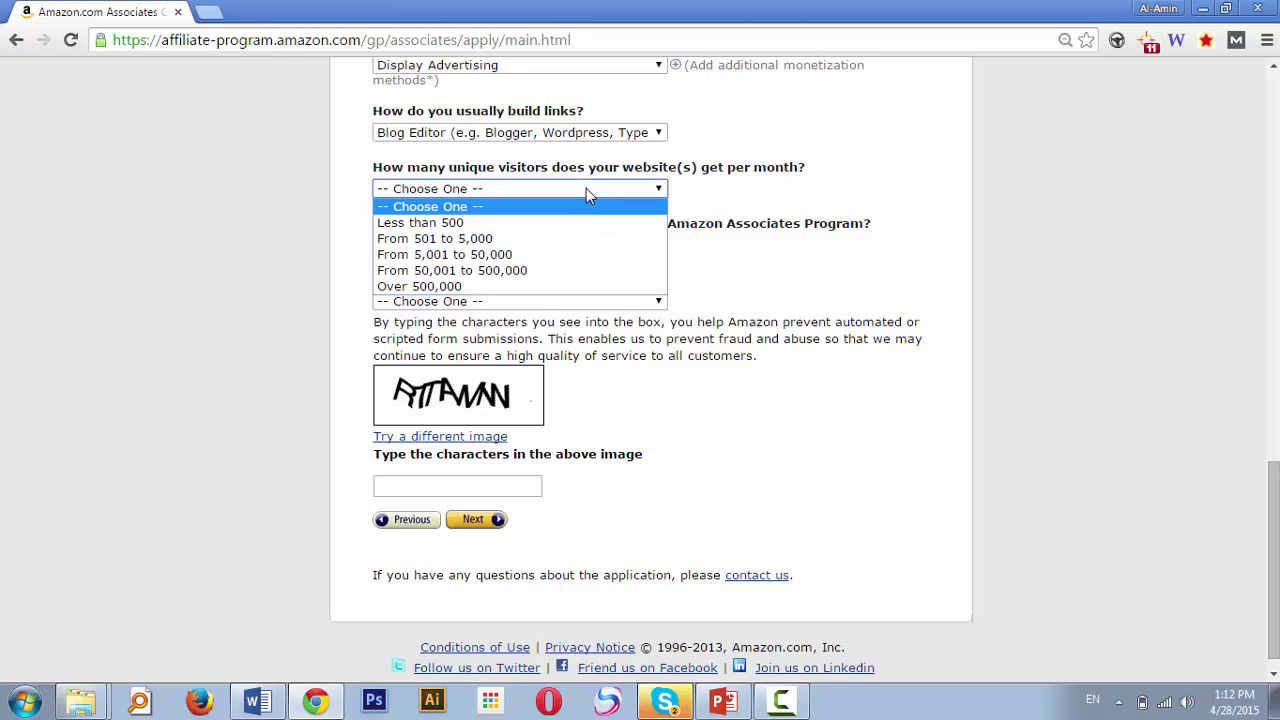
left_click(584, 247)
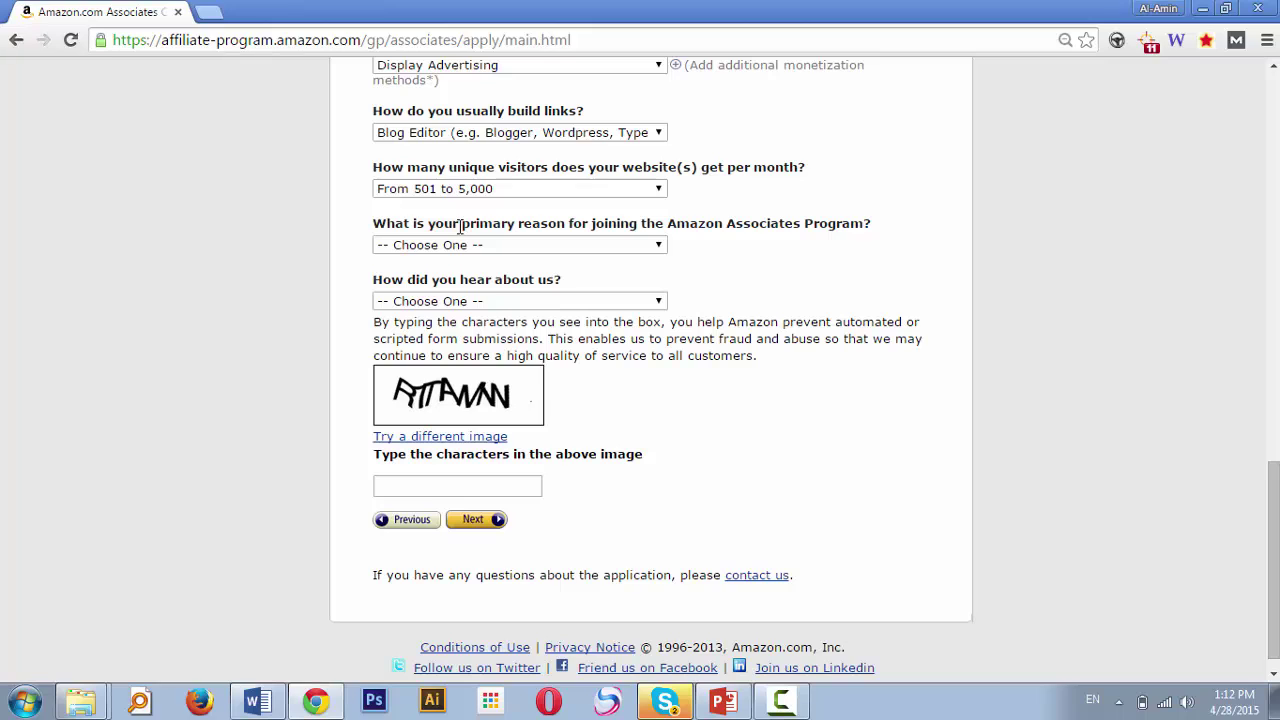
Select 'To monetize my site' as the primary reason for joining, then scroll to the form's bottom
left_click(460, 248)
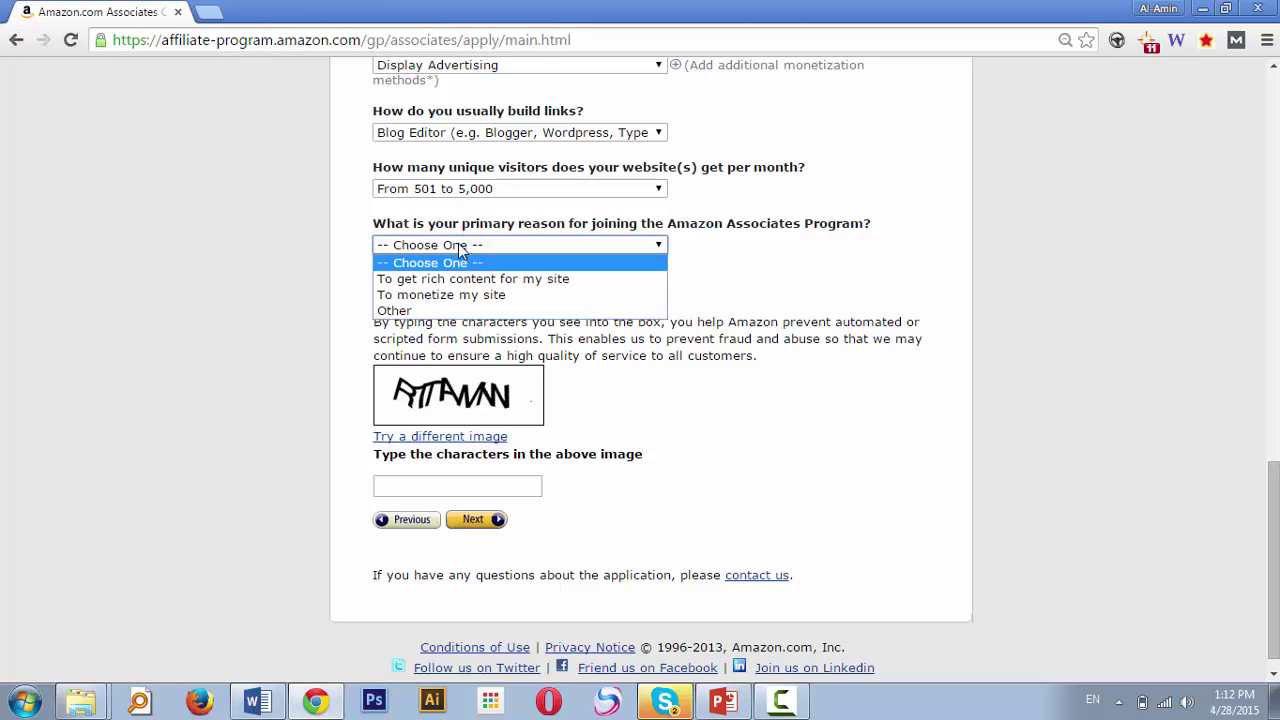
left_click(460, 296)
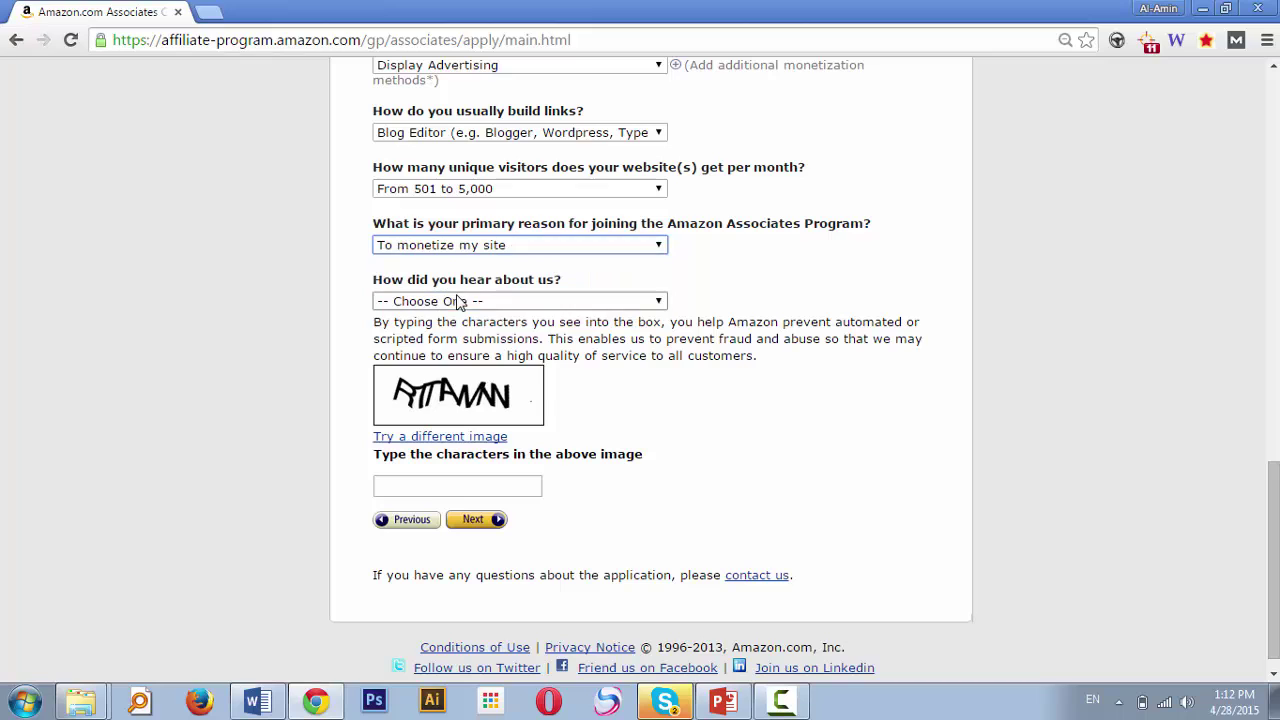
left_click(837, 338)
left_click_drag(1274, 512, 1274, 524)
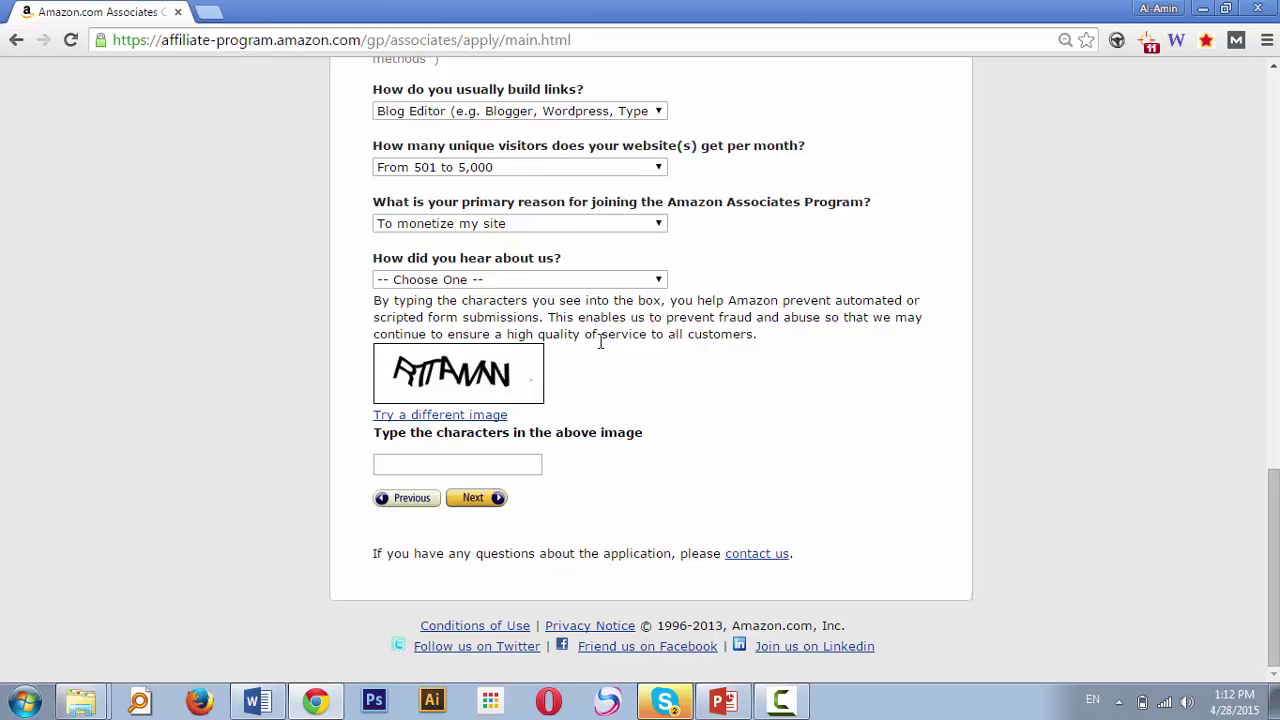
Answer Word of Mouth for how you heard about Amazon Associates
left_click(545, 280)
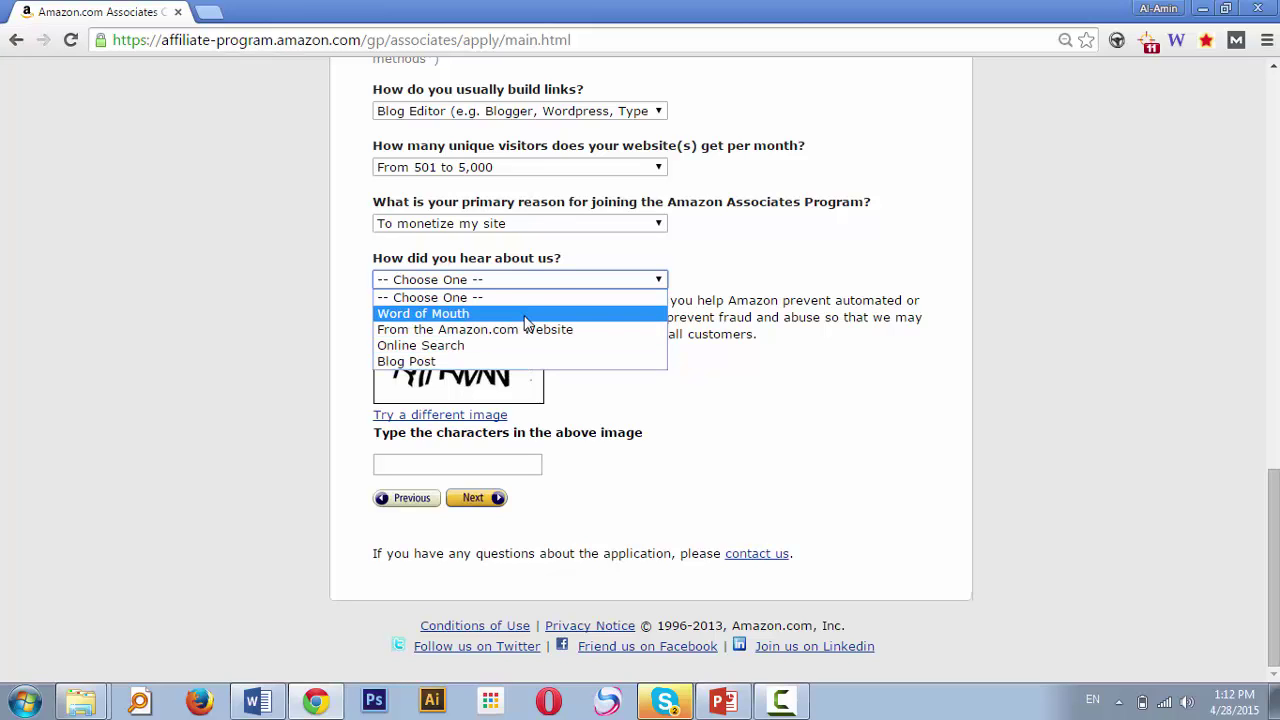
left_click(527, 320)
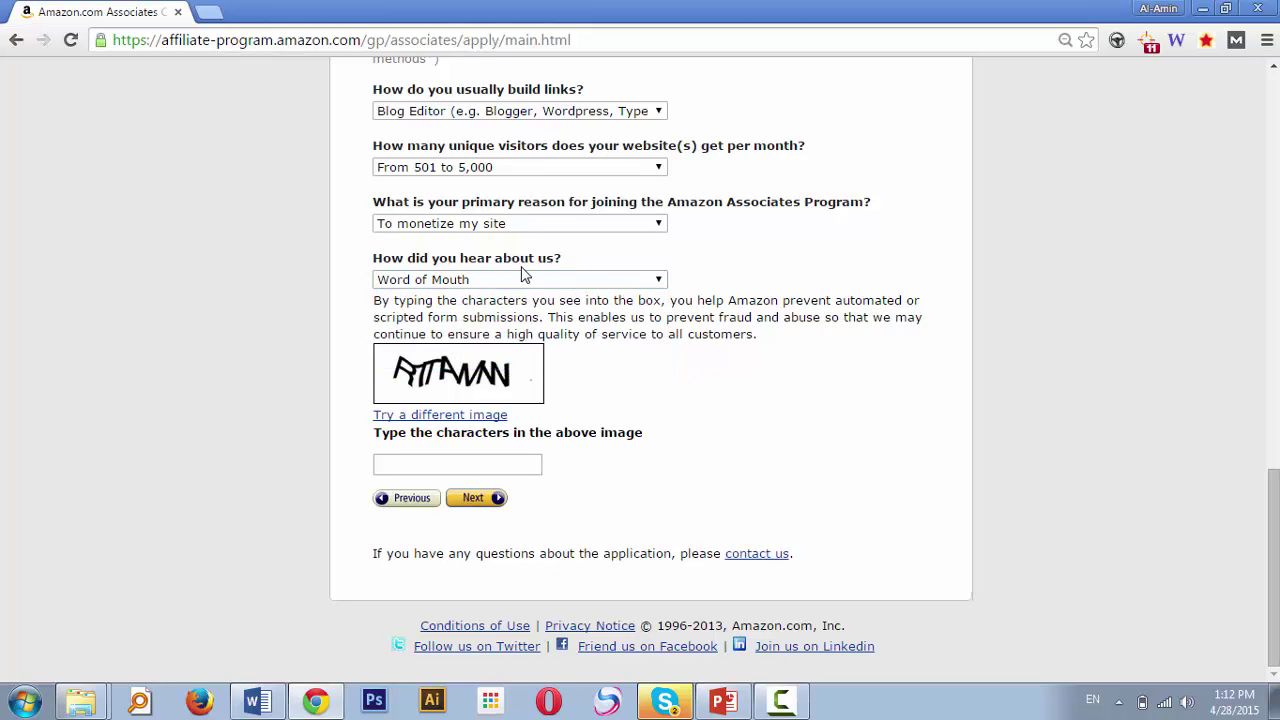
left_click(525, 280)
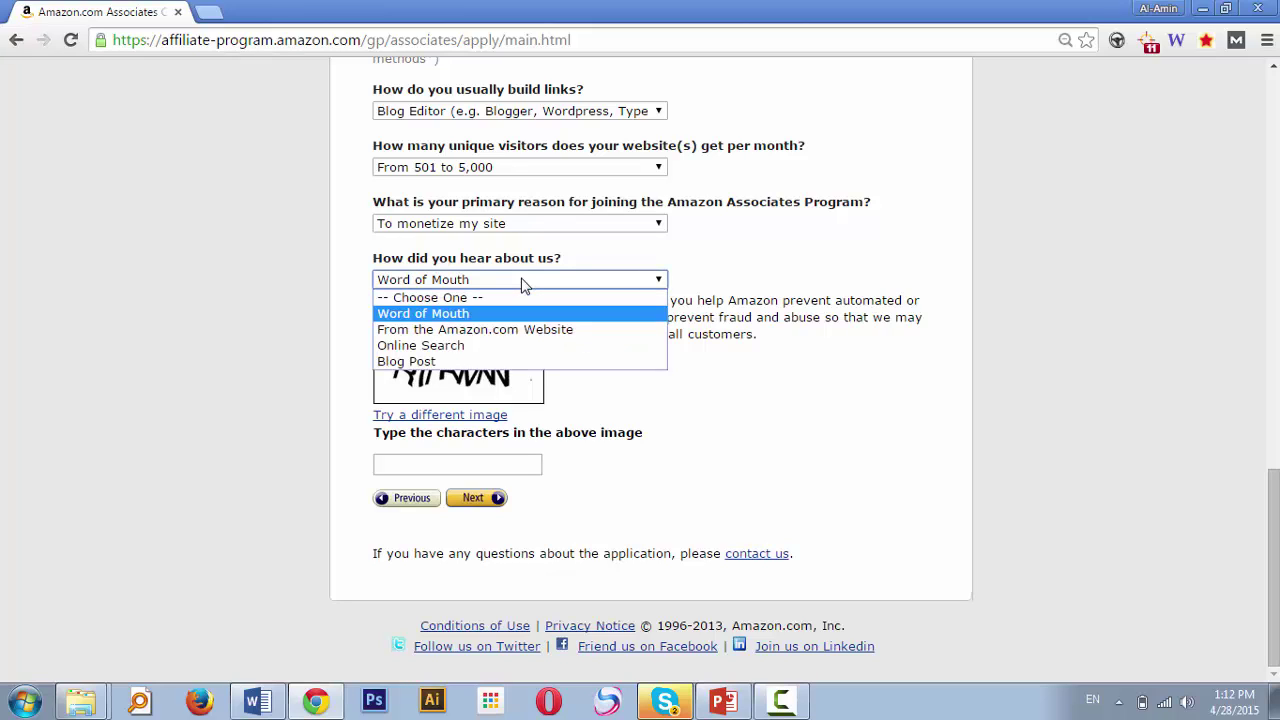
left_click(473, 314)
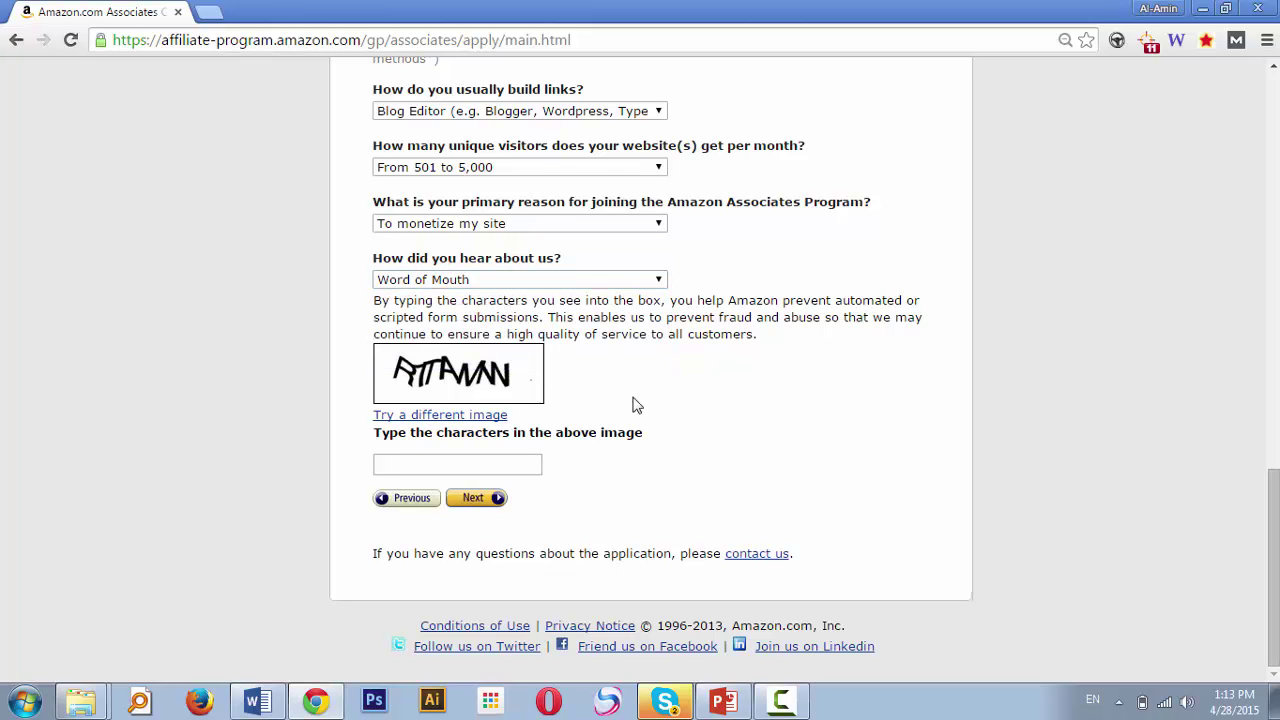
Enter the captcha characters and submit the website profile form
left_click(410, 463)
type("RTT")
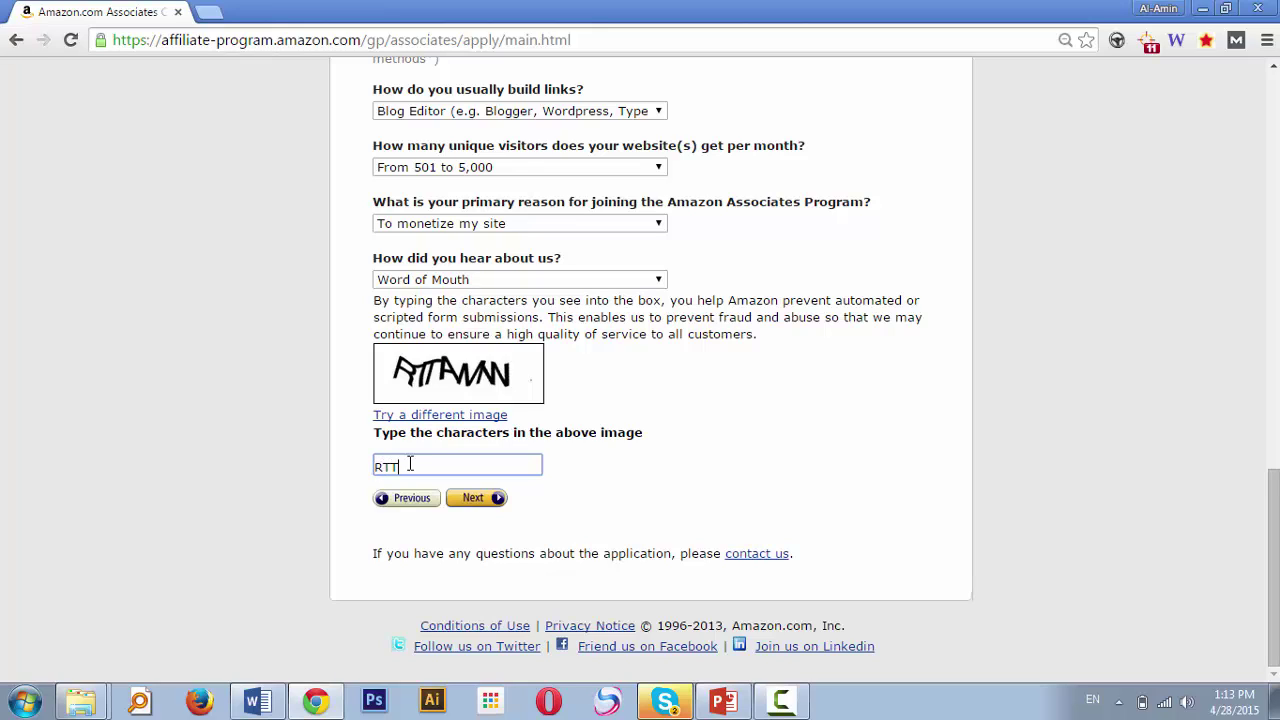
type("AWNN")
left_click(490, 503)
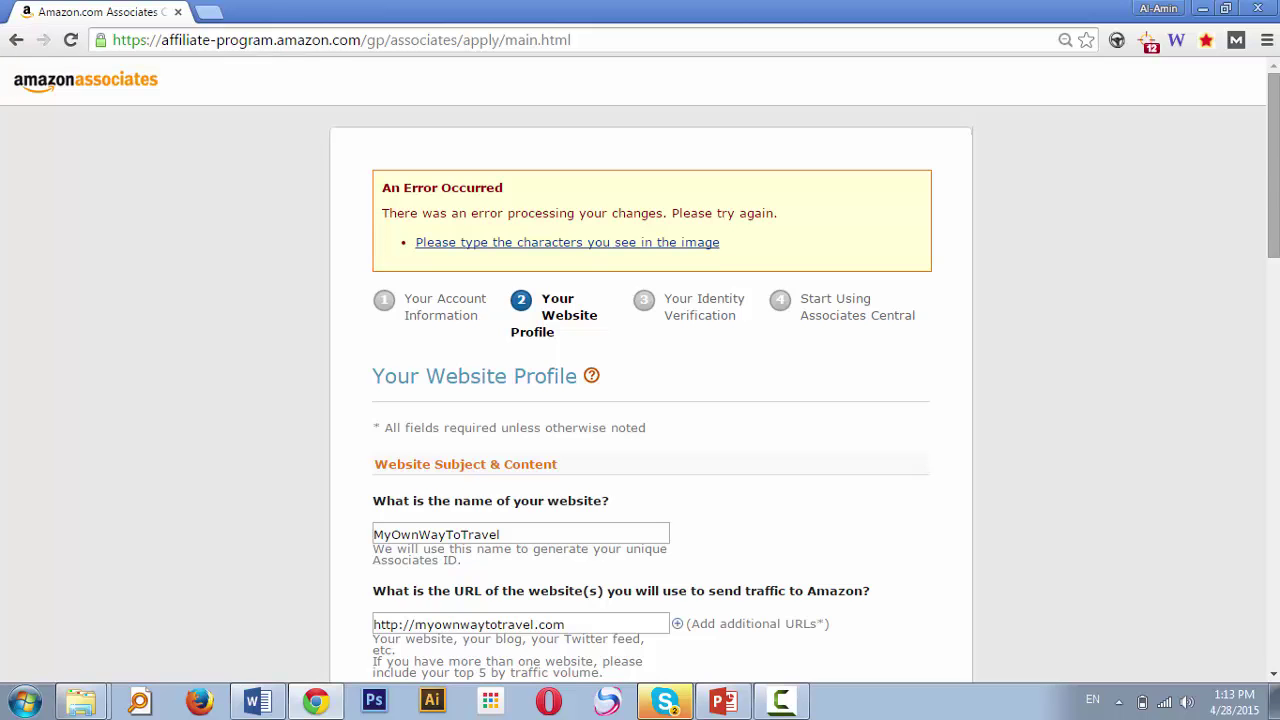
Retype the new captcha characters, correcting a typo, and resubmit the profile
scroll(613, 341, "down", 12)
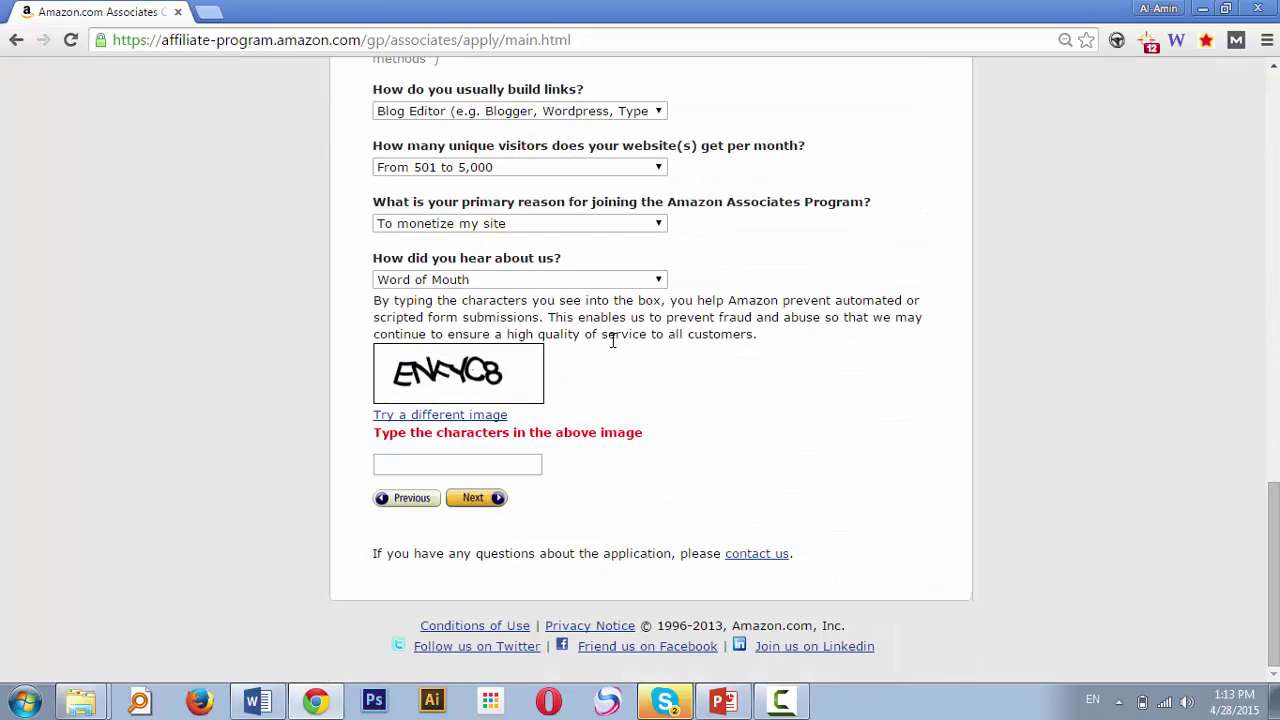
left_click(453, 465)
type("EN")
type("Y")
key("BackSpace")
type("FYC8")
left_click(472, 500)
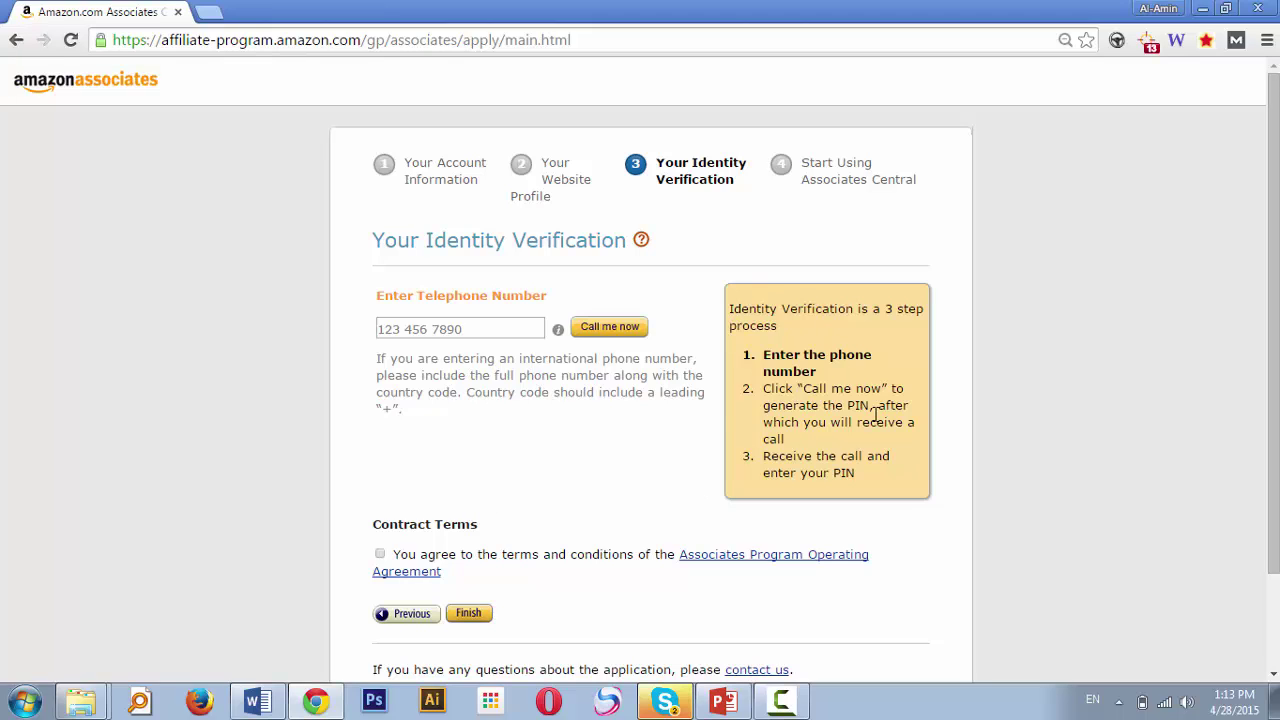
Enter the phone number with its country code and request the verification call
left_click_drag(1275, 275, 1275, 369)
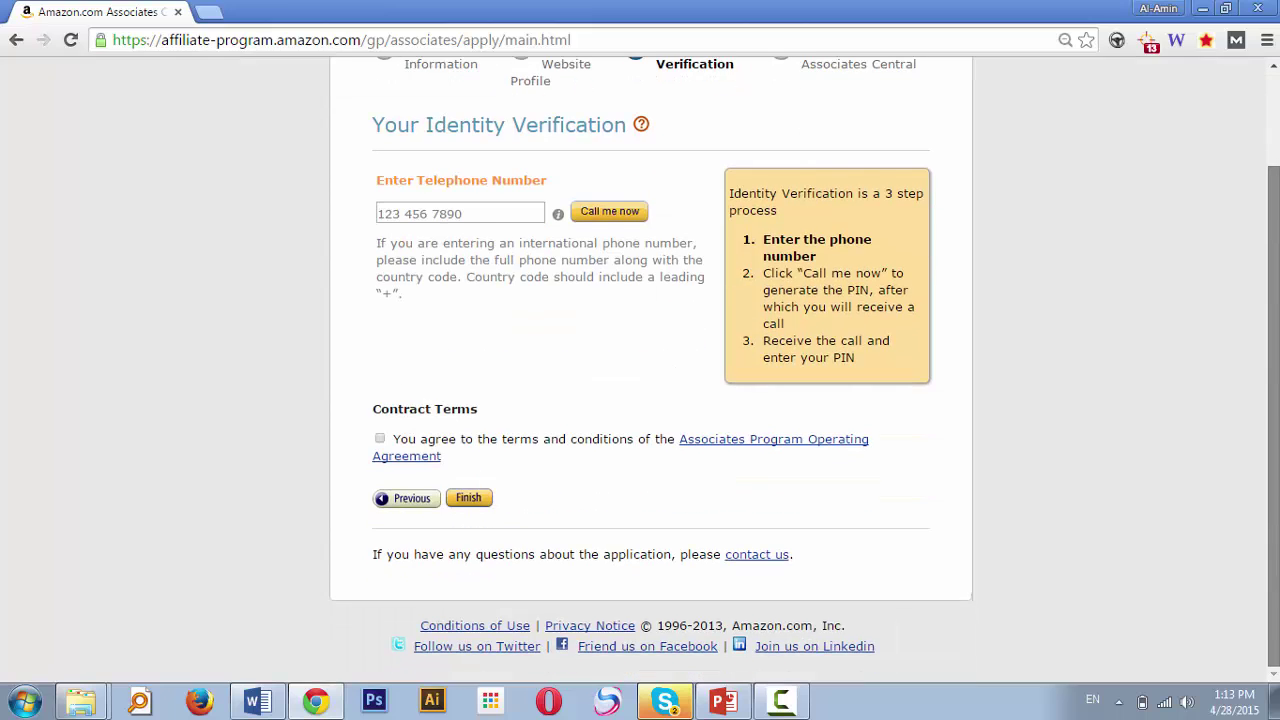
left_click(467, 213)
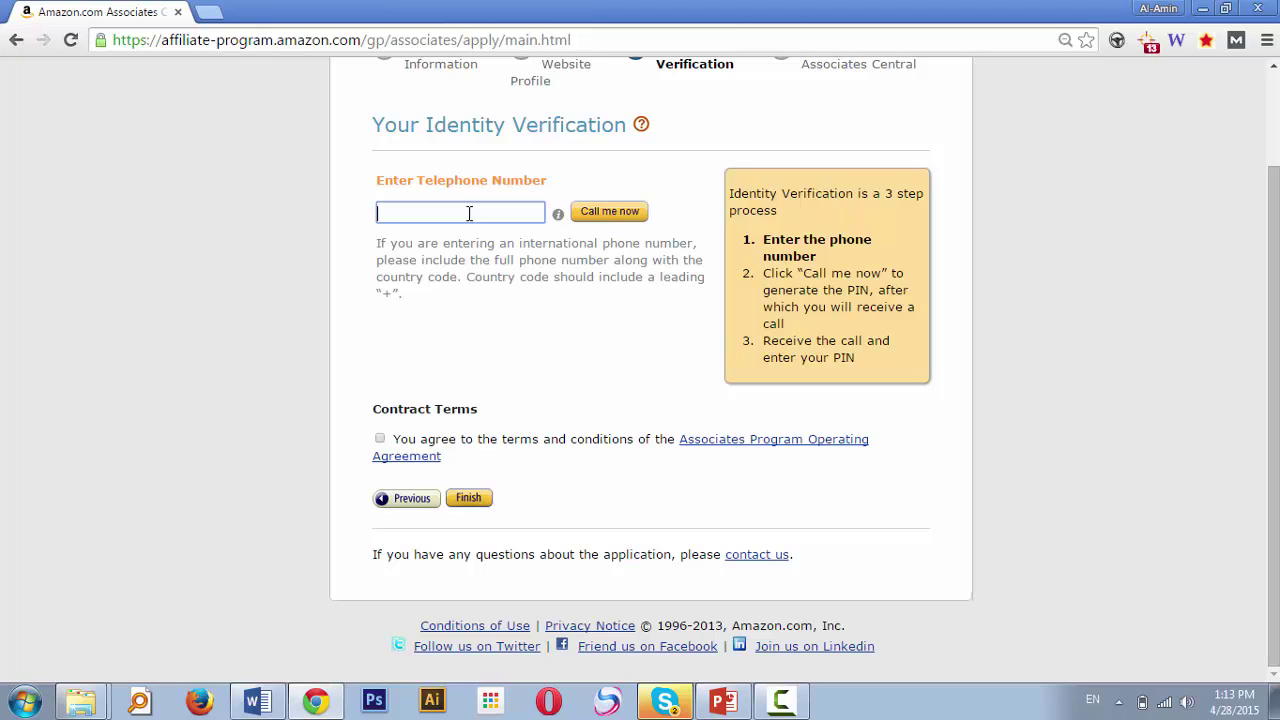
type("+")
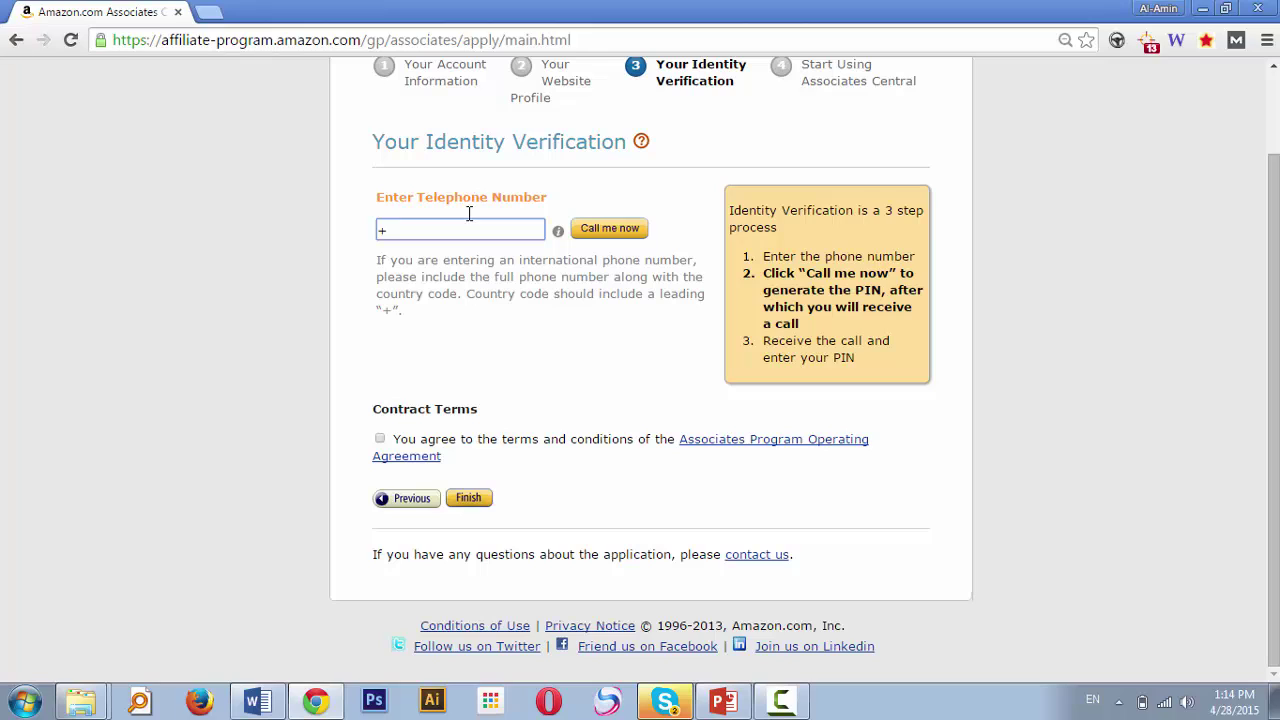
type("880")
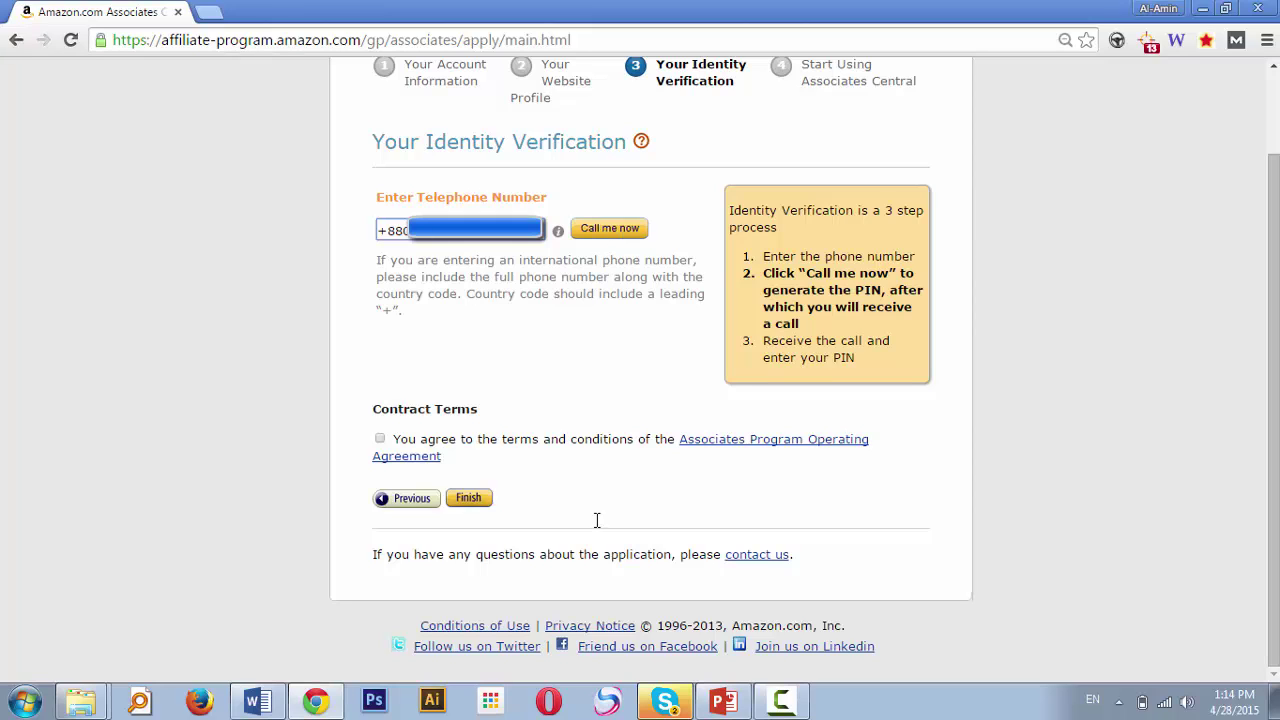
mouse_move(558, 231)
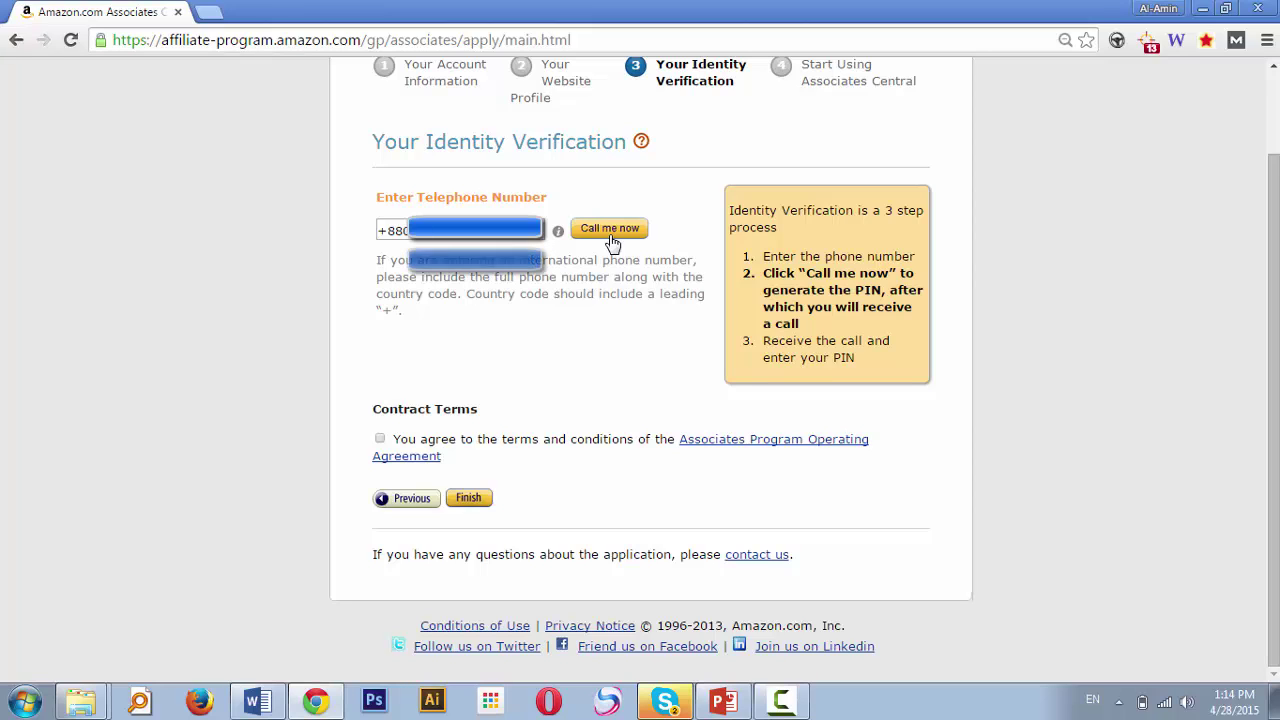
left_click(611, 238)
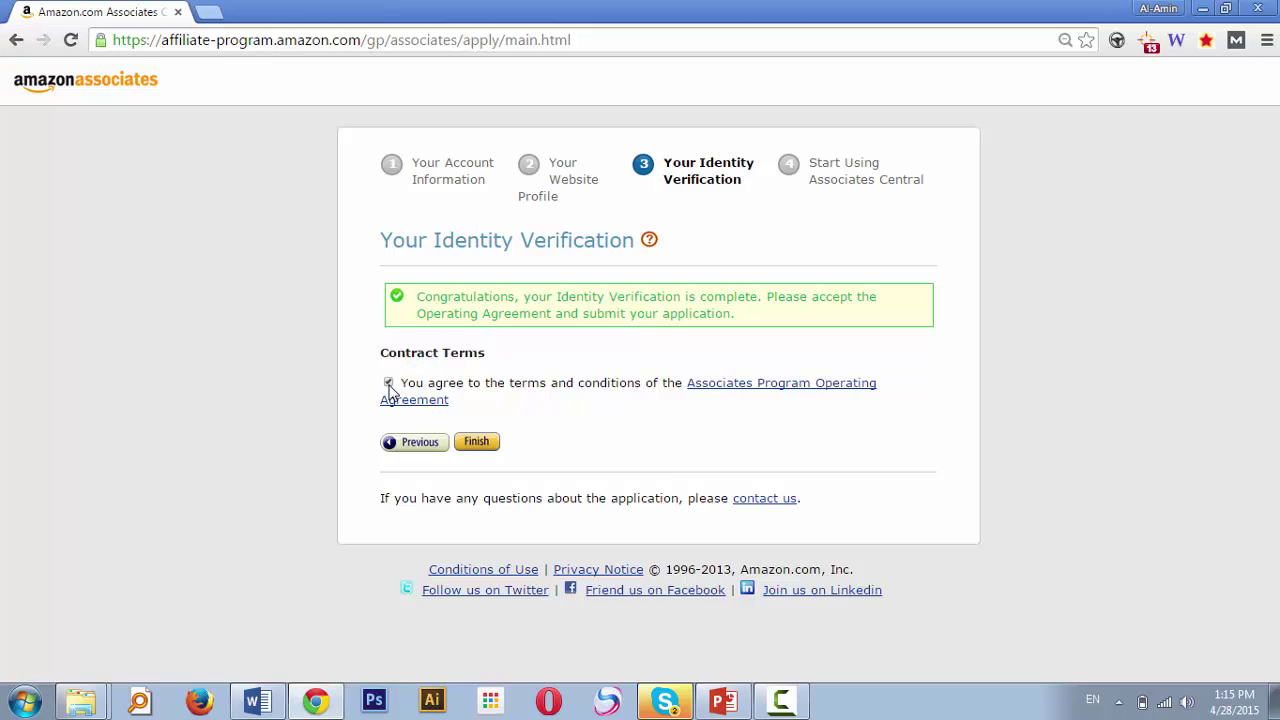
Finish the application with the Operating Agreement accepted
left_click(487, 445)
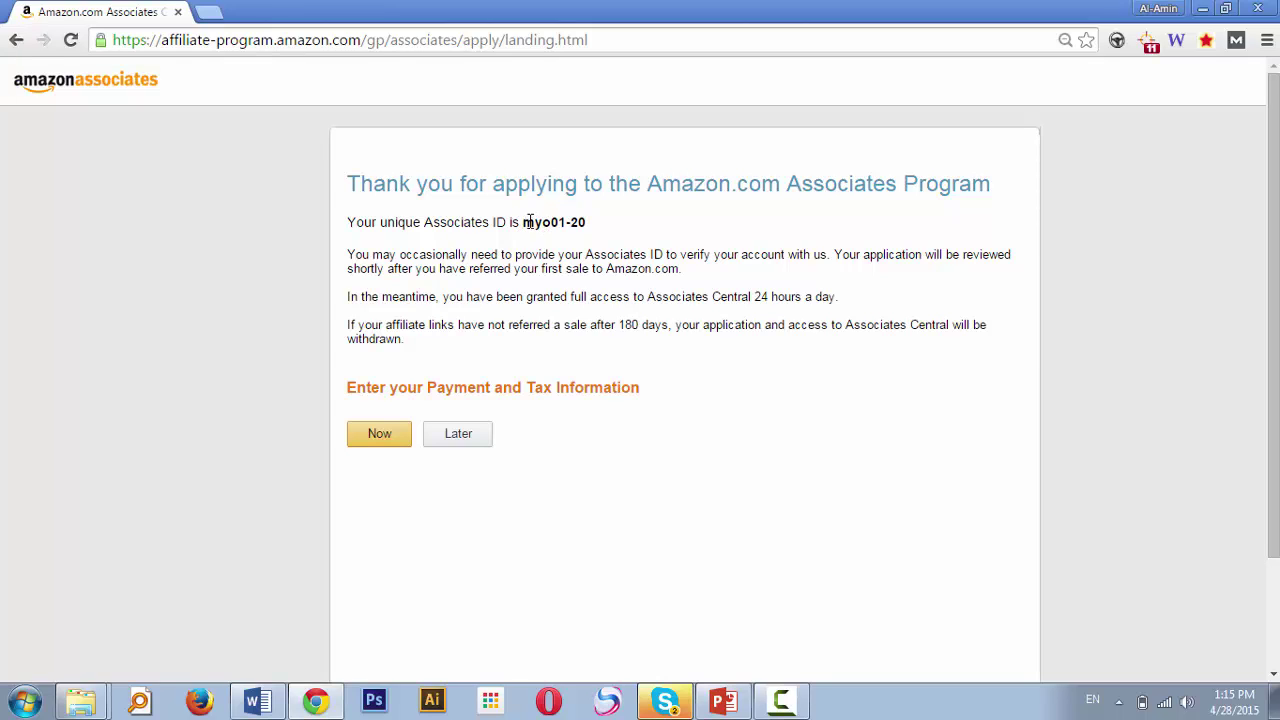
Postpone payment and tax information with Later to reach the Associates Central dashboard
double_click(527, 222)
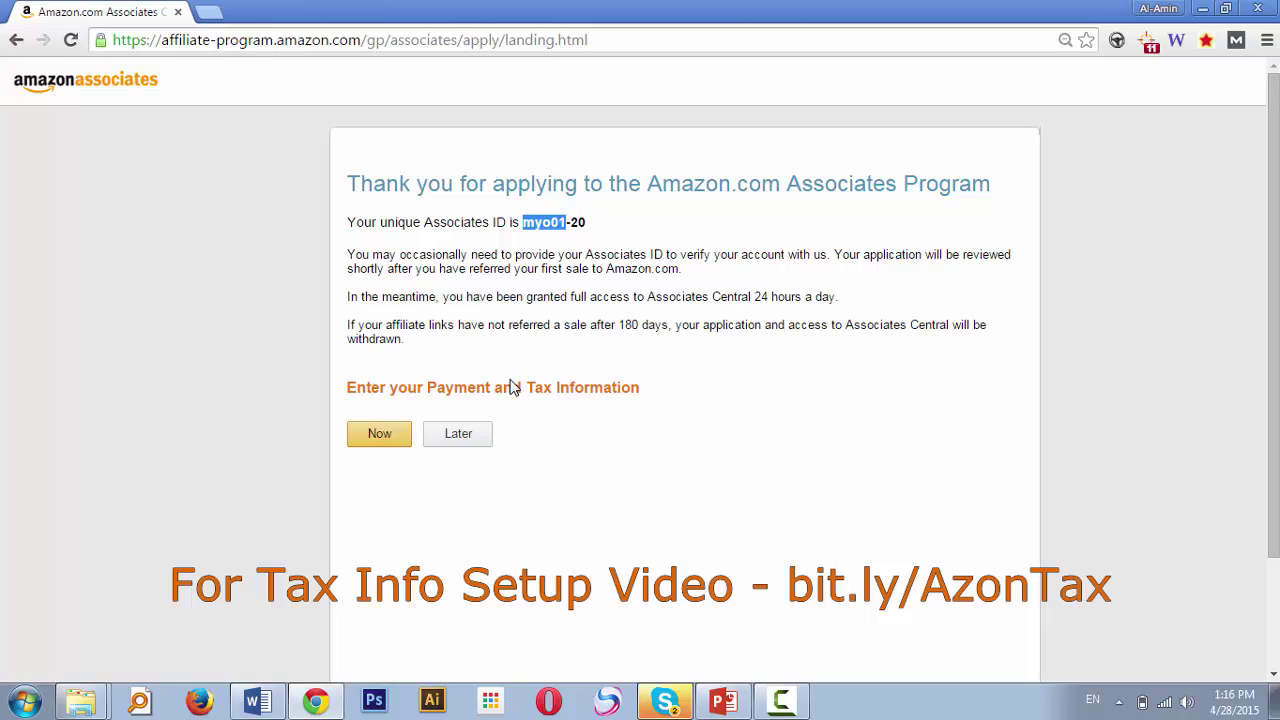
left_click(637, 251)
left_click(474, 440)
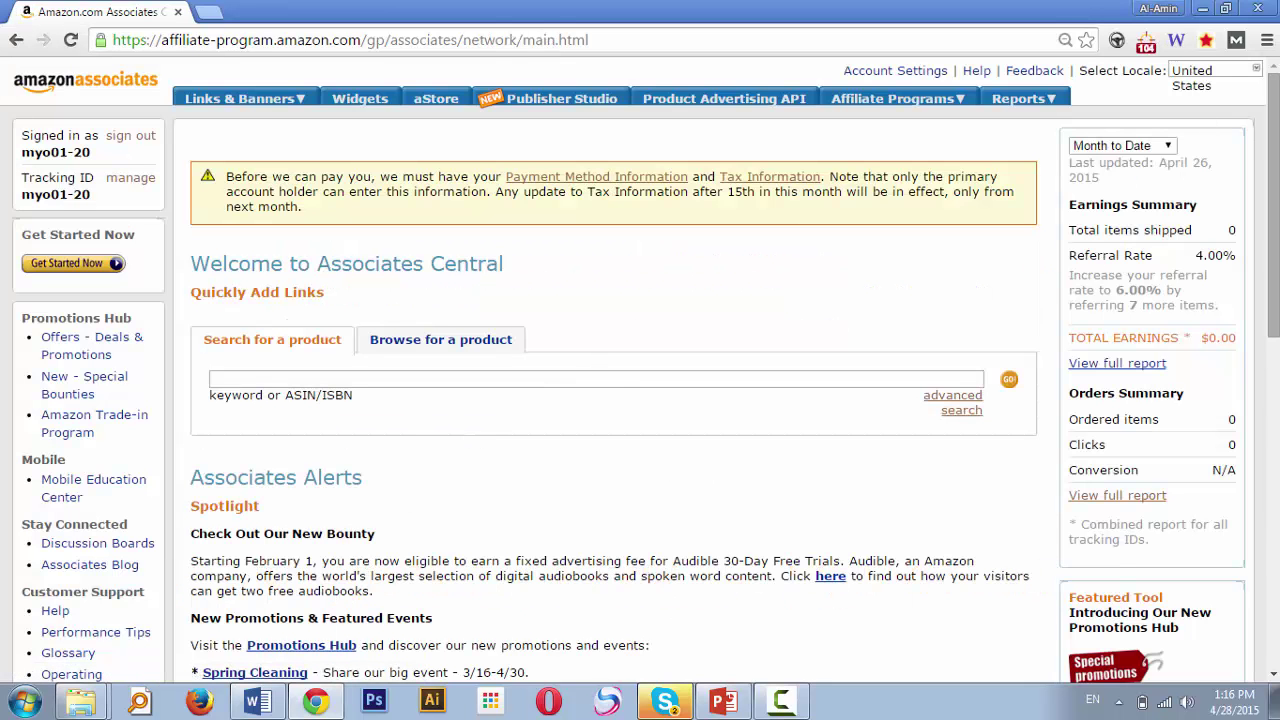
scroll(1273, 205, "down", 5)
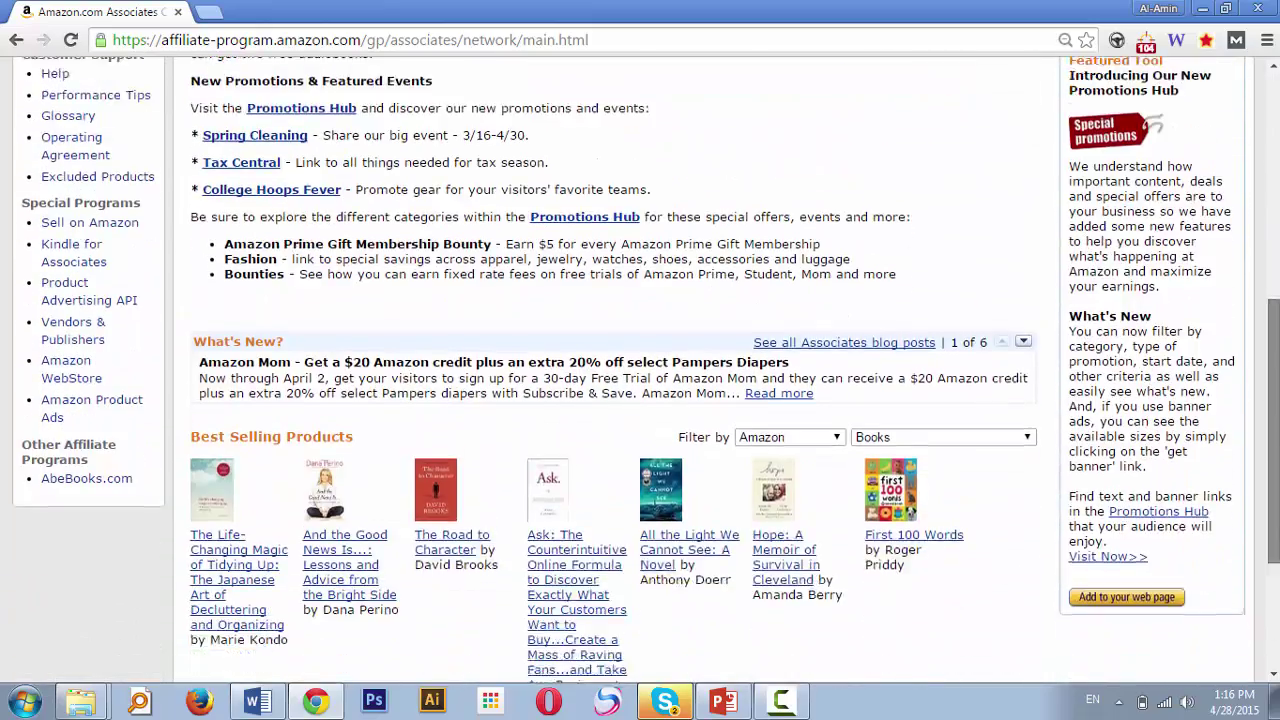
scroll(840, 288, "down", 2)
scroll(840, 288, "up", 7)
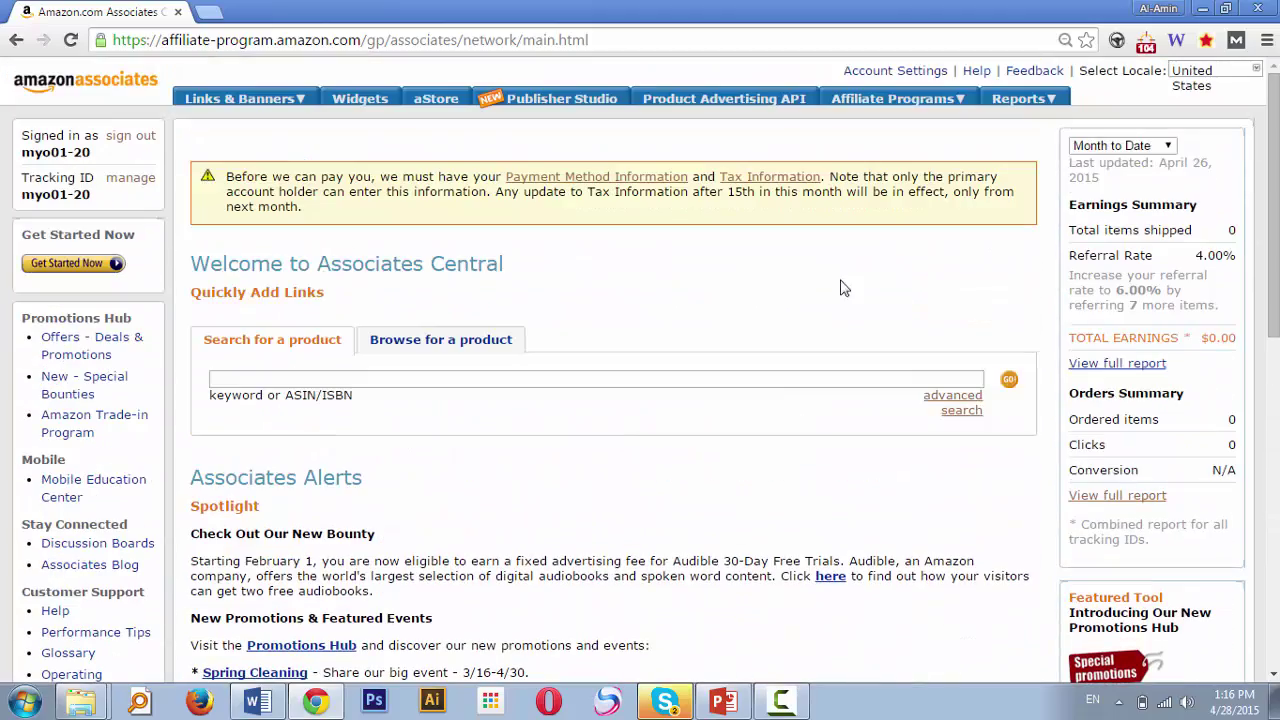
left_click(708, 383)
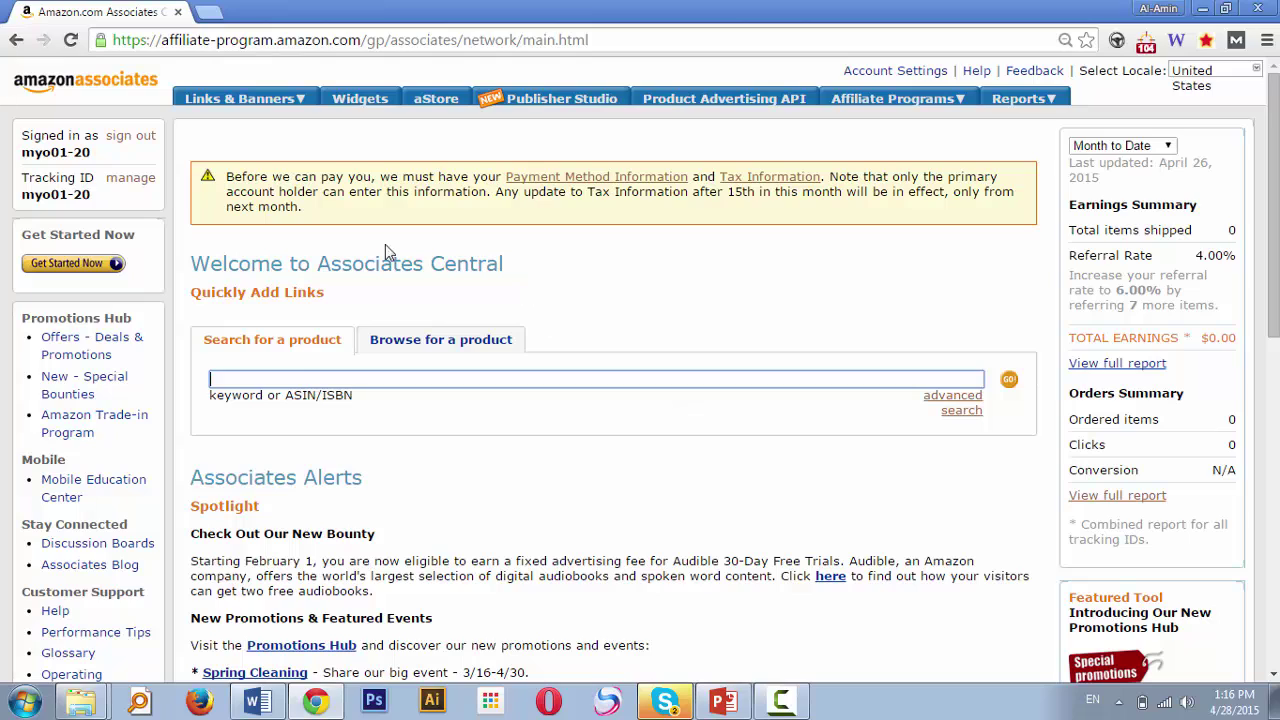